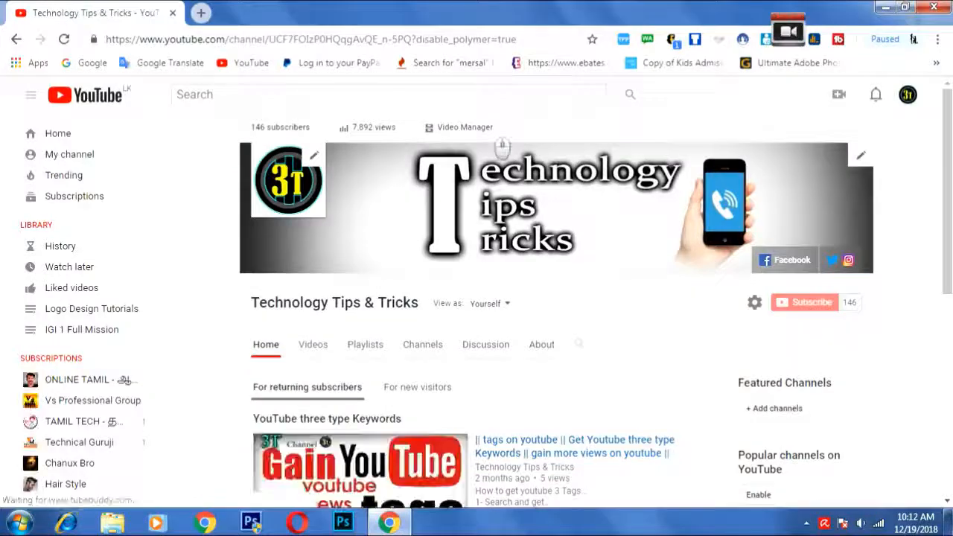
Open the bookmarked Web 2 Apk app creation page (web2apk.com/create.aspx) in a new browser tab.
left_click(200, 15)
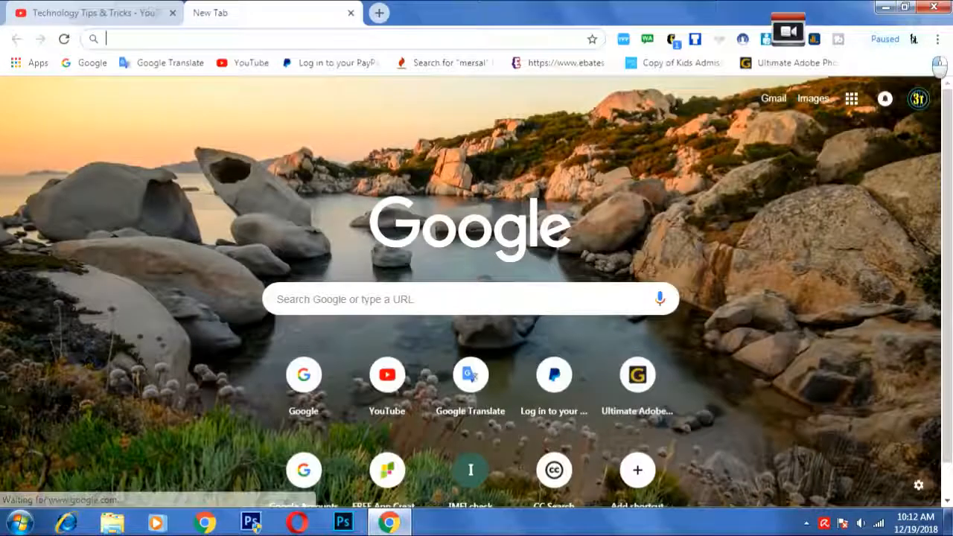
left_click(936, 63)
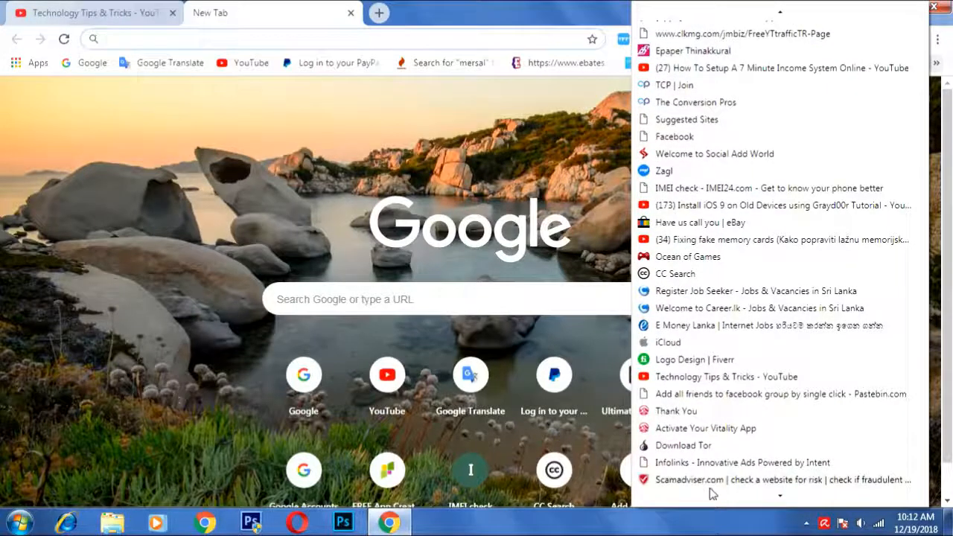
scroll(719, 480, "down", 10)
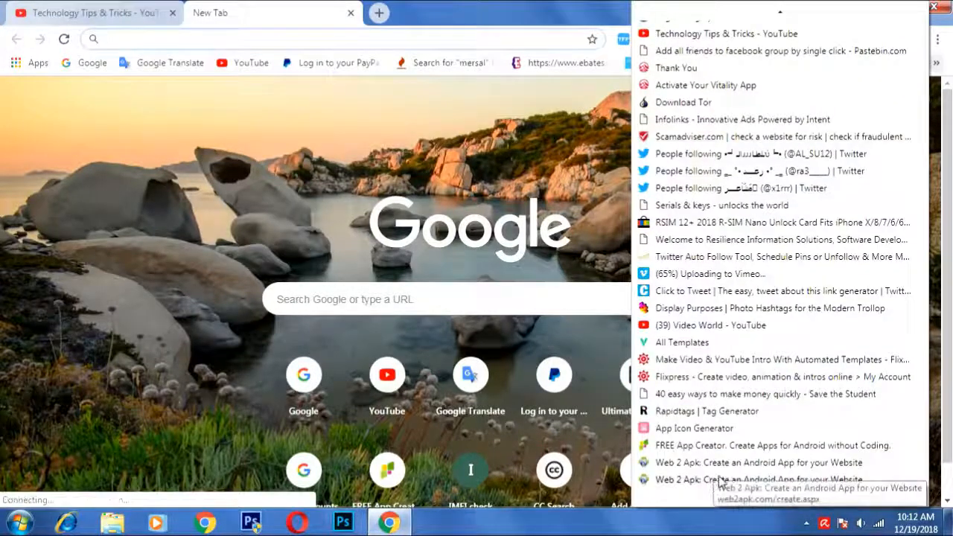
left_click(779, 481)
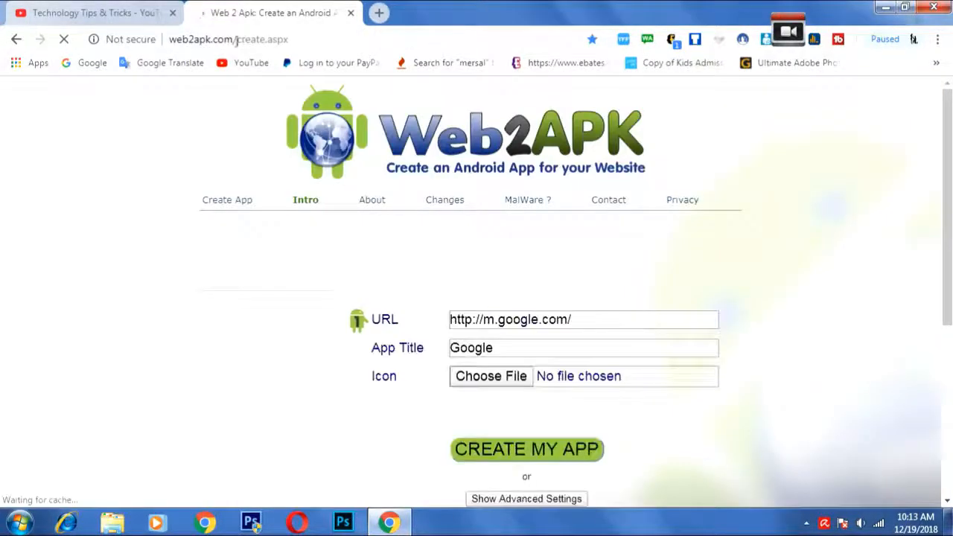
mouse_move(234, 40)
left_mouse_down()
mouse_move(177, 39)
mouse_move(234, 39)
left_mouse_up()
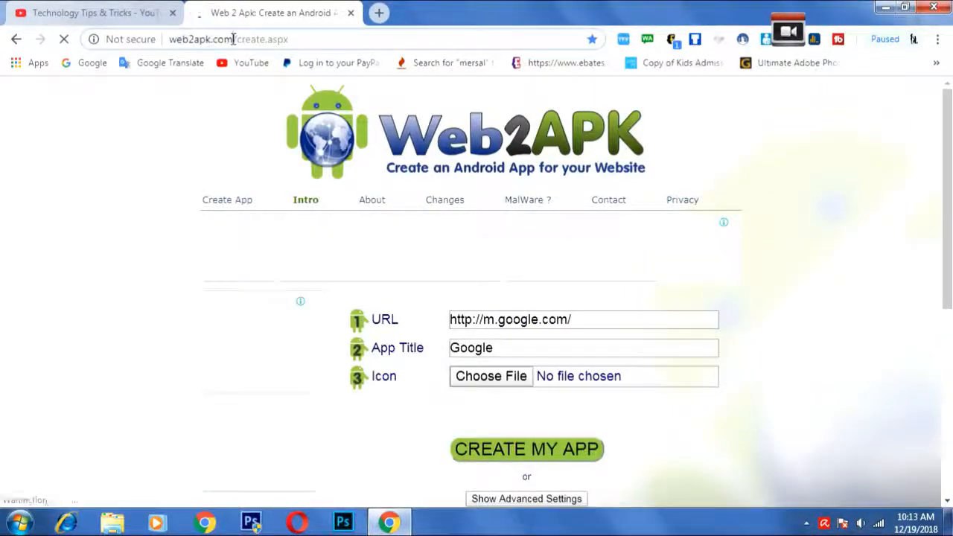
Open the bookmarked App Icon Generator site (appicon.co) in another new browser tab.
left_click(380, 13)
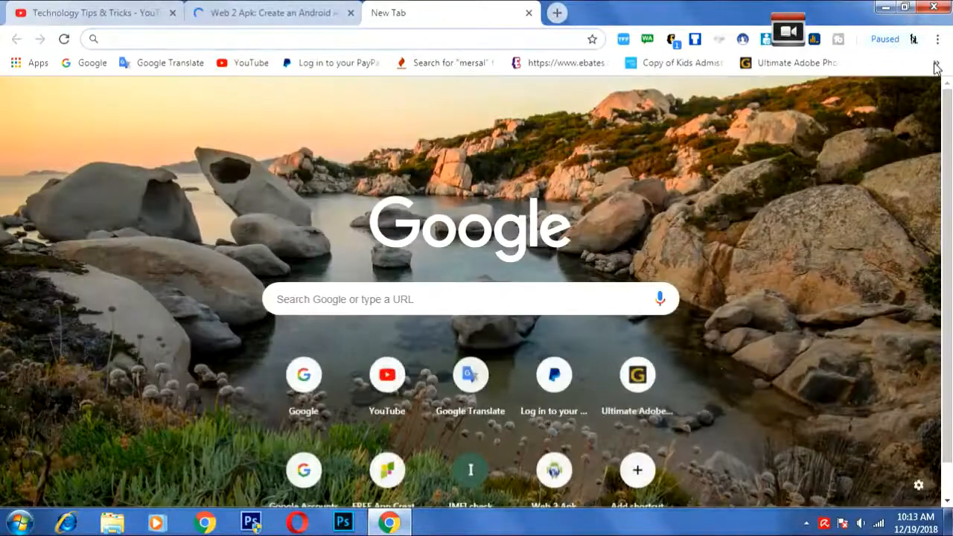
left_click(936, 63)
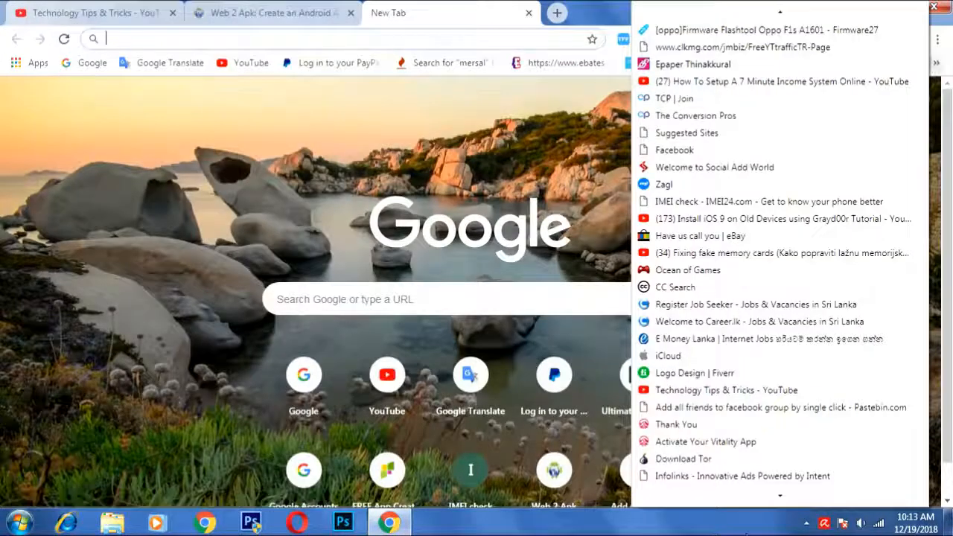
mouse_move(742, 493)
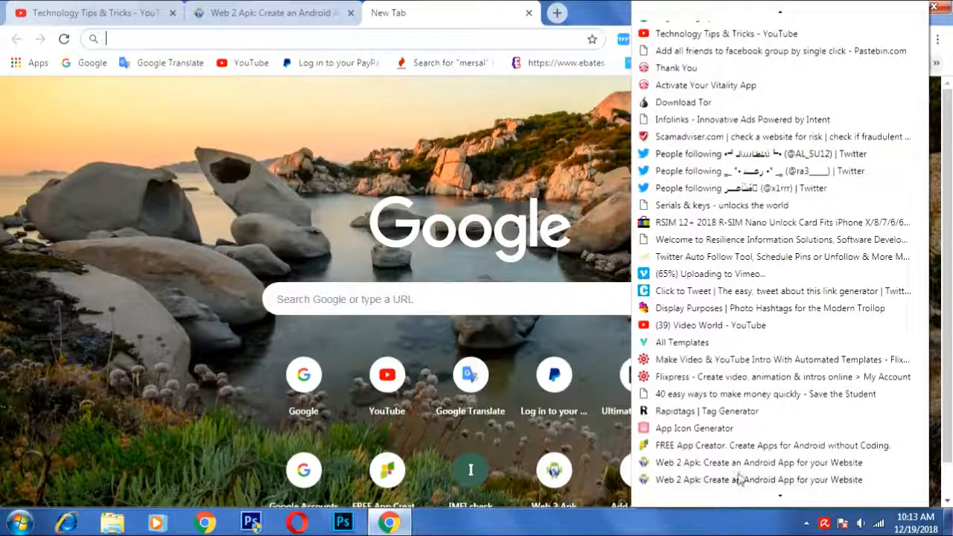
left_click(685, 433)
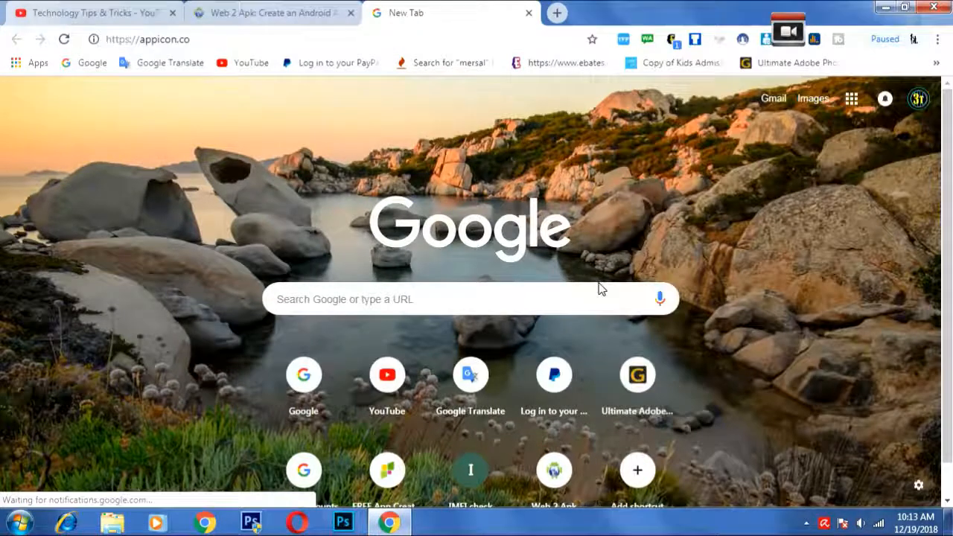
left_click(102, 32)
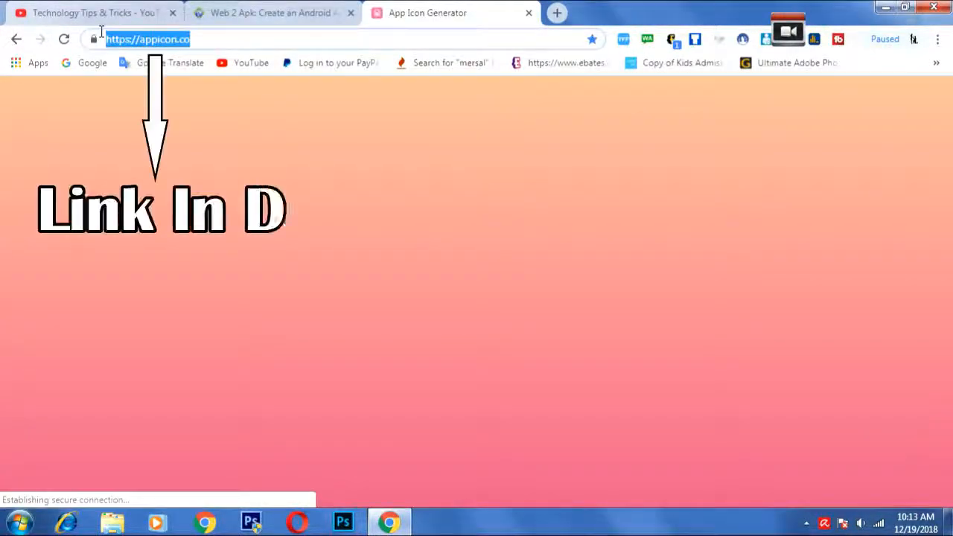
mouse_move(195, 39)
left_mouse_down()
mouse_move(110, 37)
mouse_move(198, 43)
left_mouse_up()
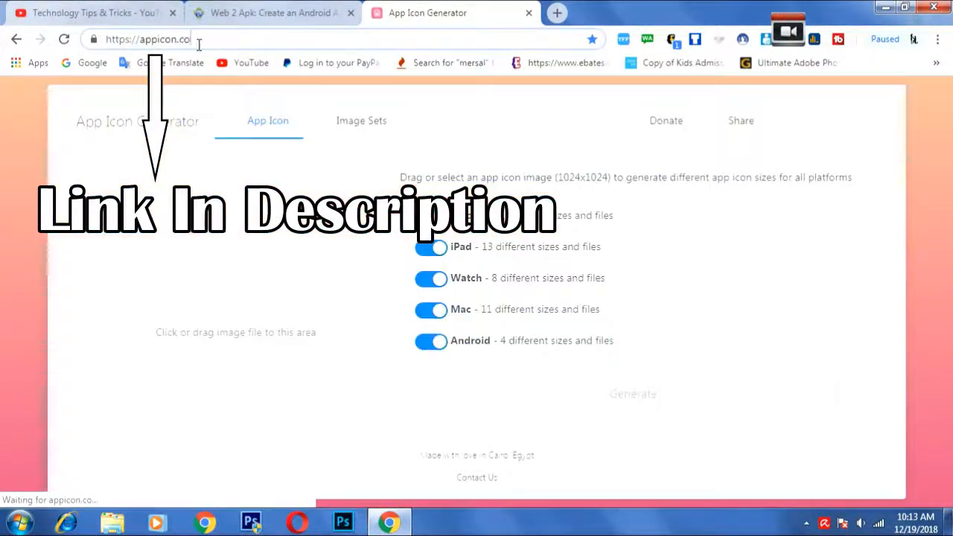
left_click(28, 194)
Return to the Web 2 Apk form and clear the default address from its URL field.
left_click(256, 11)
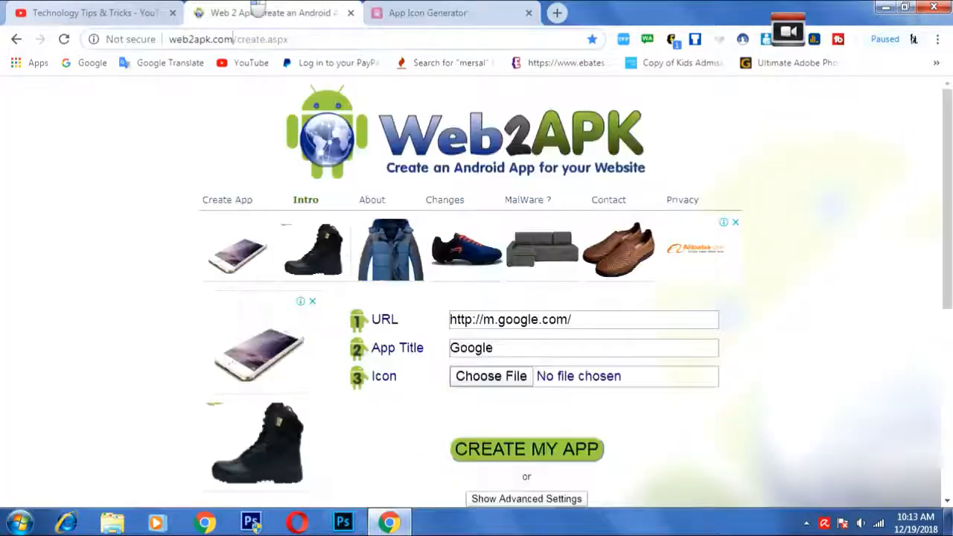
scroll(462, 311, "down", 1)
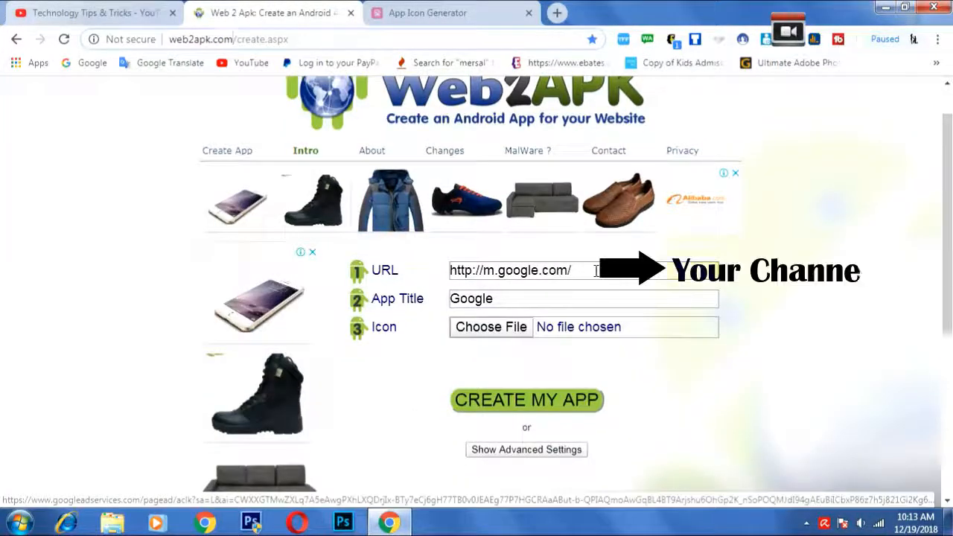
left_click_drag(580, 271, 449, 270)
key("BackSpace")
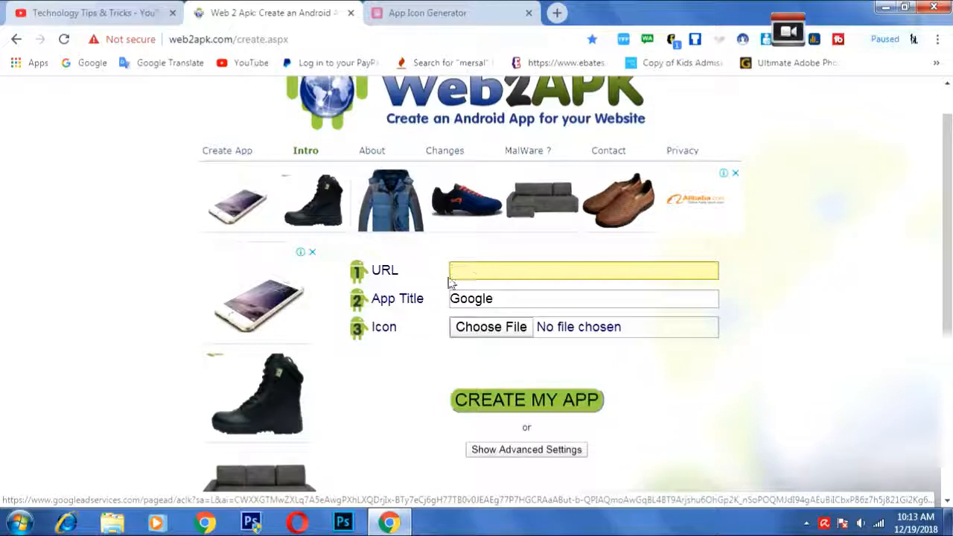
Copy the YouTube channel's address without the ?disable_polymer=true part and paste it as the app's URL in the Web 2 Apk form.
left_click(125, 9)
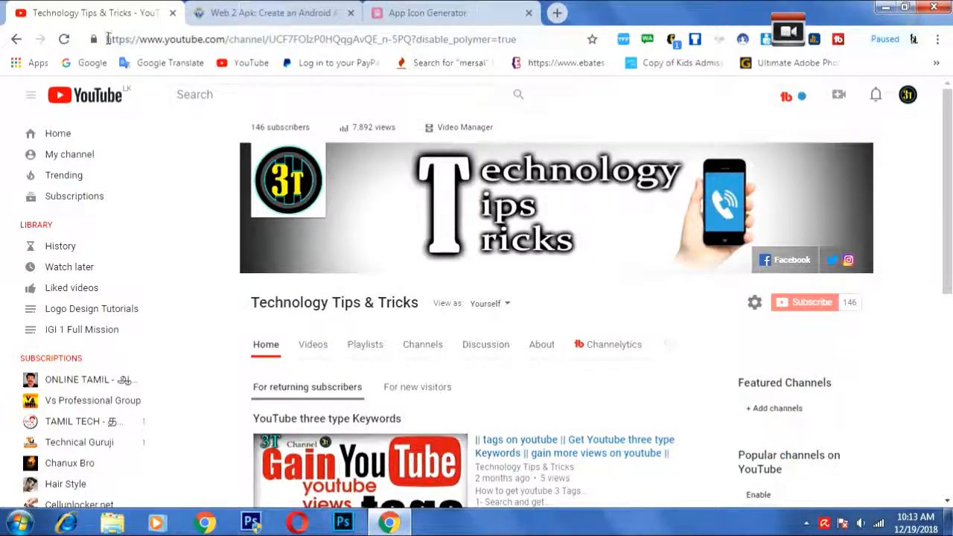
left_click_drag(108, 39, 419, 39)
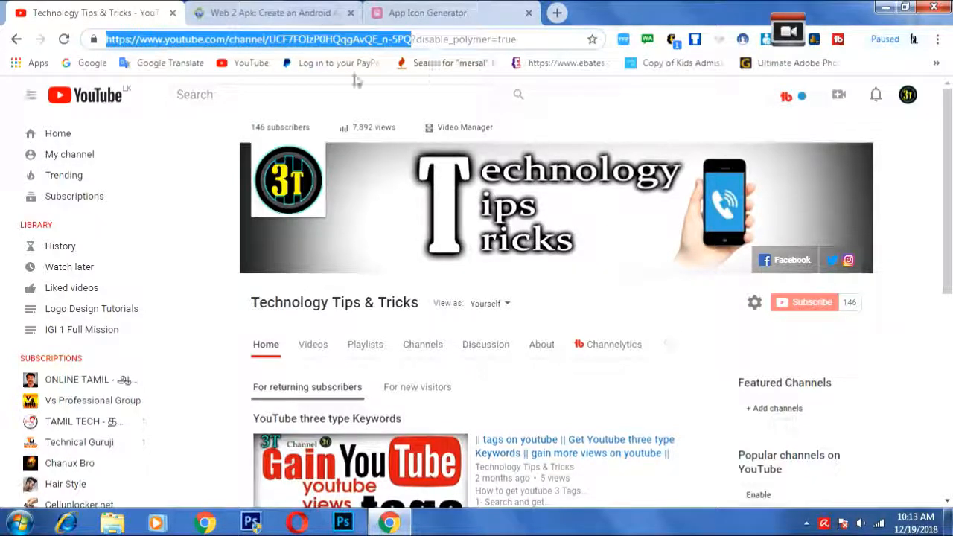
right_click(395, 42)
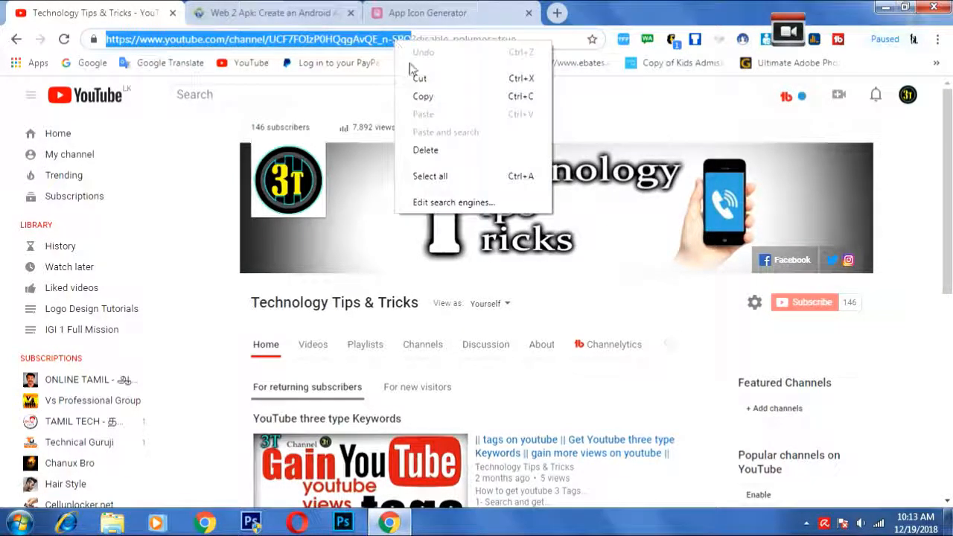
left_click(425, 97)
left_click(283, 11)
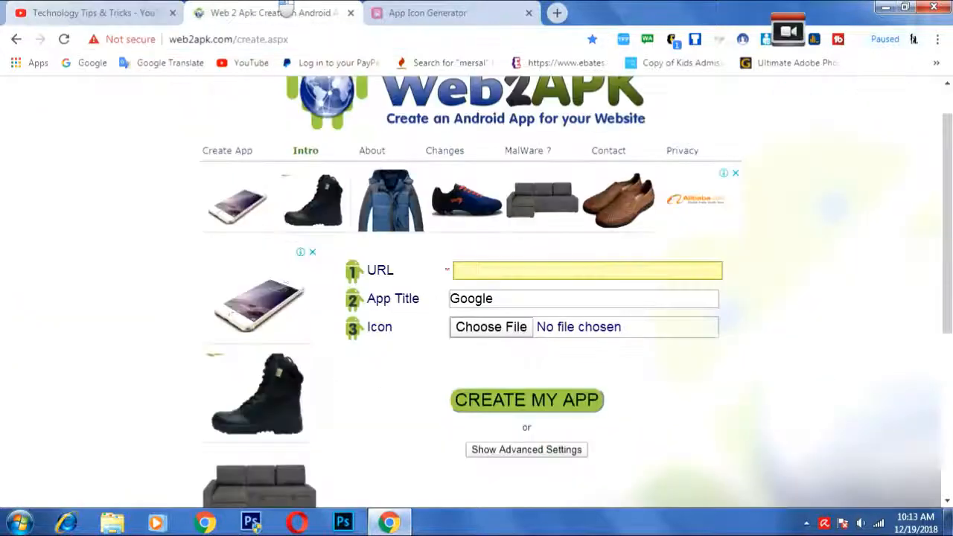
left_click(468, 271)
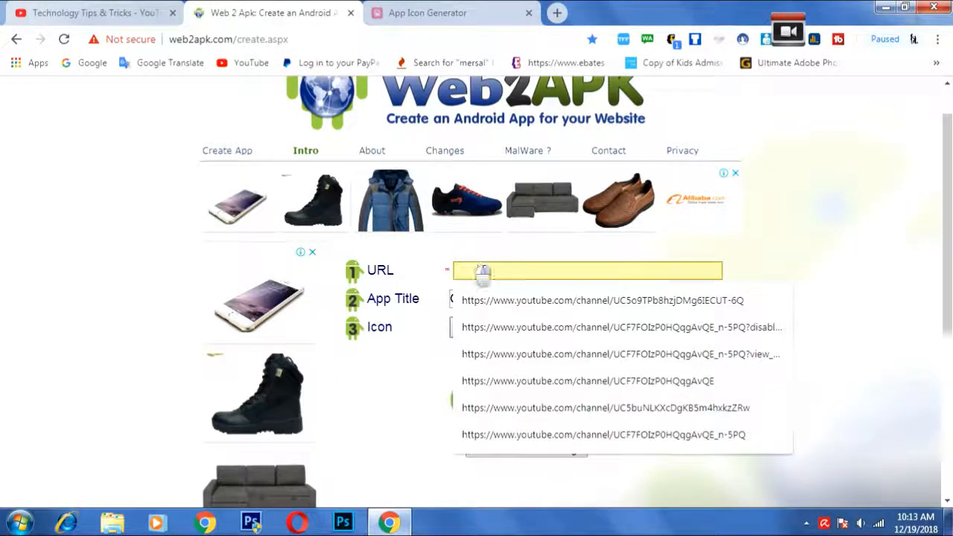
right_click(483, 273)
left_click(512, 362)
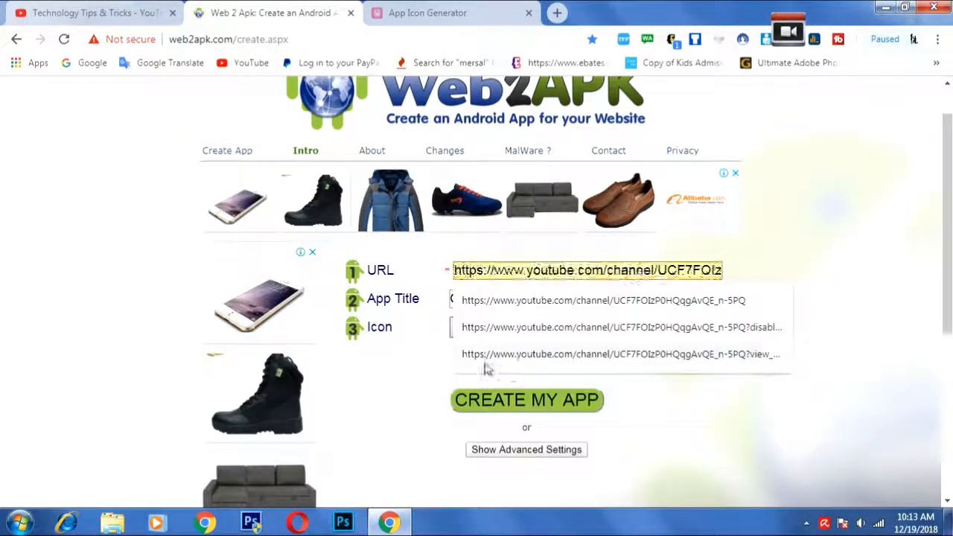
left_click(389, 350)
Clear the default title Google from the App Title field.
left_click(507, 298)
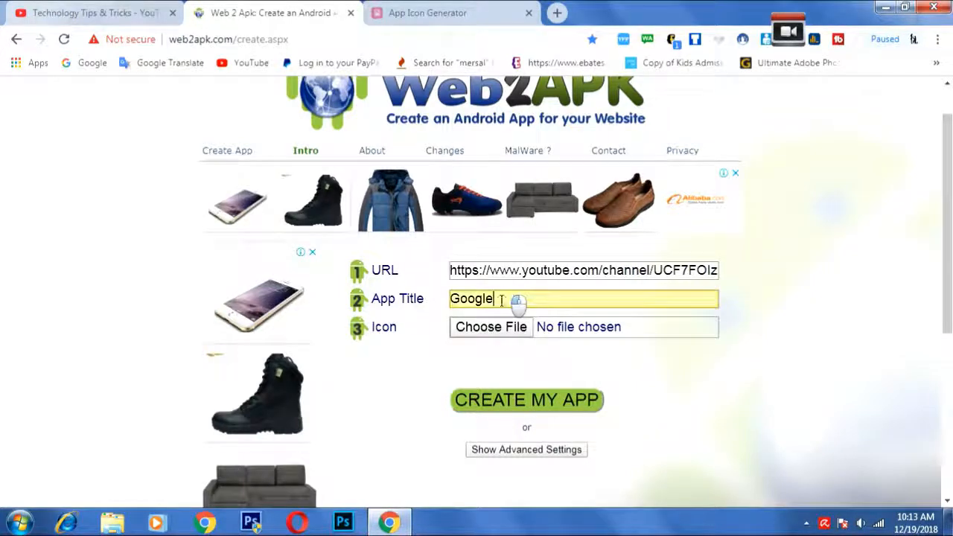
left_click_drag(517, 300, 455, 299)
key("BackSpace")
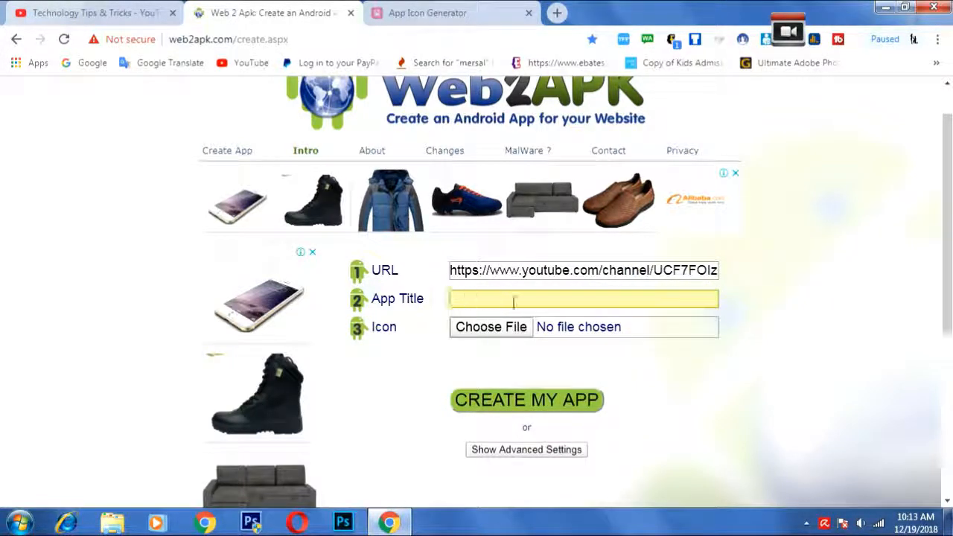
Copy the channel name from the channel detail text file on the desktop and close the file.
left_click(950, 525)
double_click(922, 373)
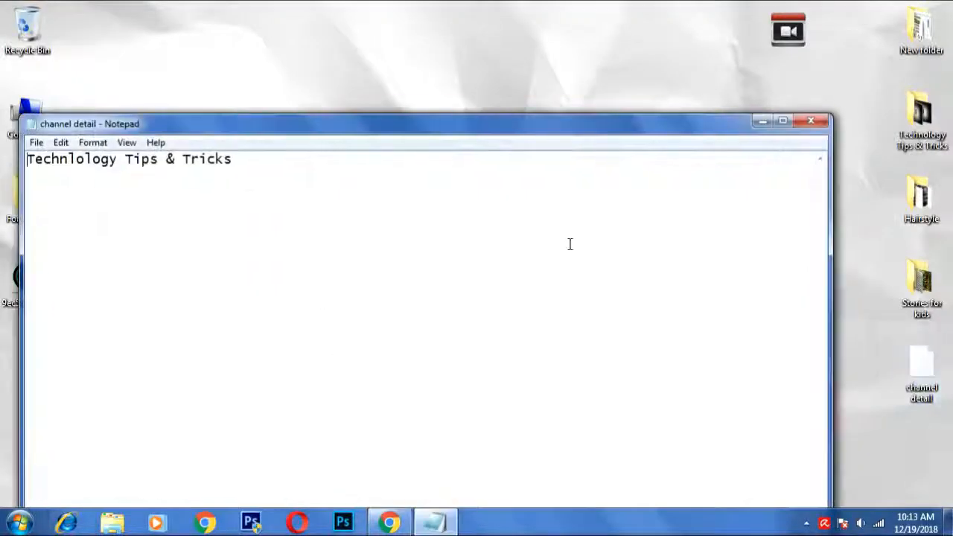
left_click_drag(267, 157, 30, 159)
right_click(57, 159)
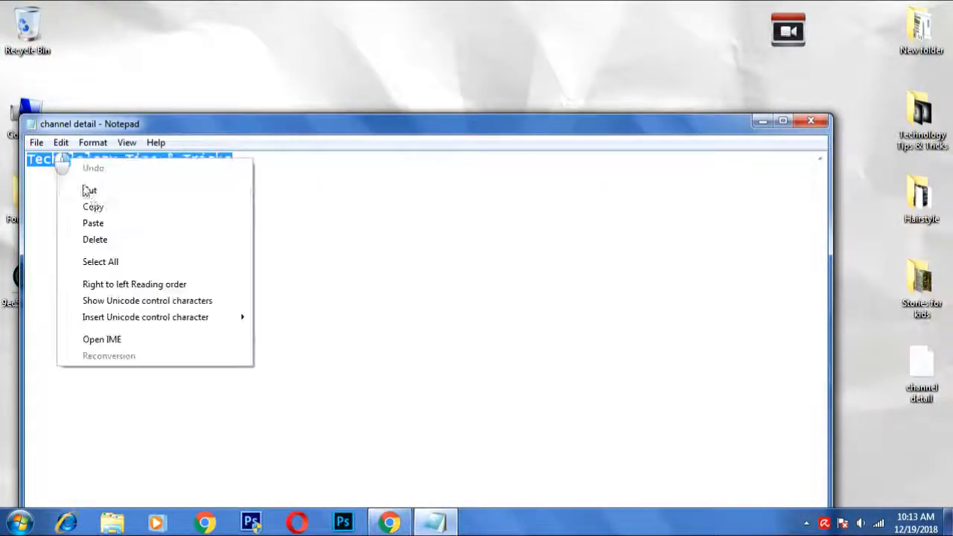
left_click(93, 207)
left_click(811, 120)
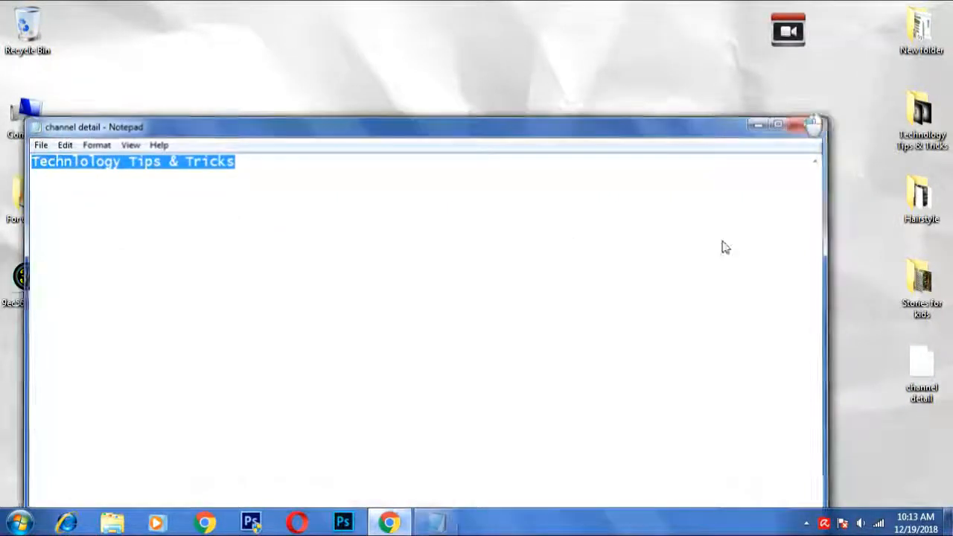
Back in the Web 2 Apk form, paste "Technlology Tips & Tricks" as the app title.
left_click(388, 522)
left_click(471, 298)
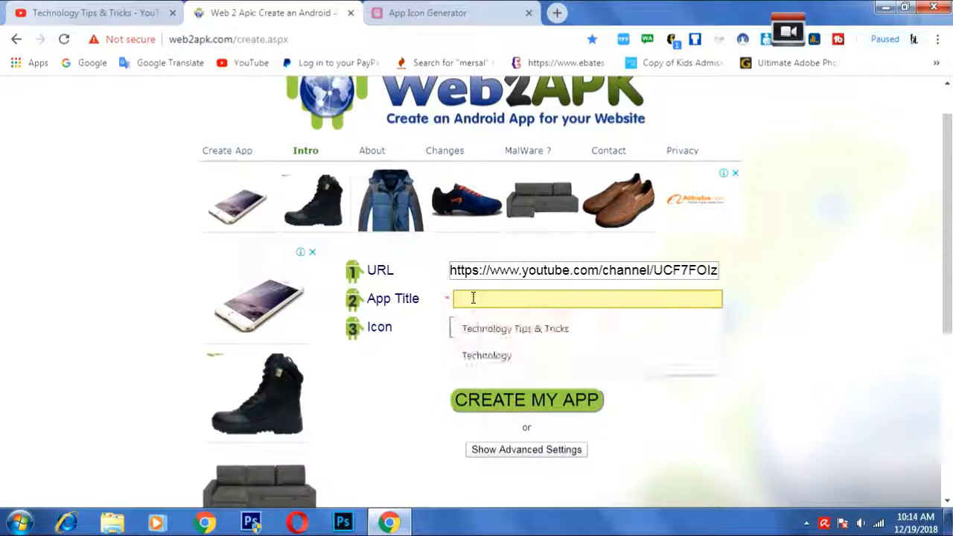
right_click(474, 297)
left_click(506, 387)
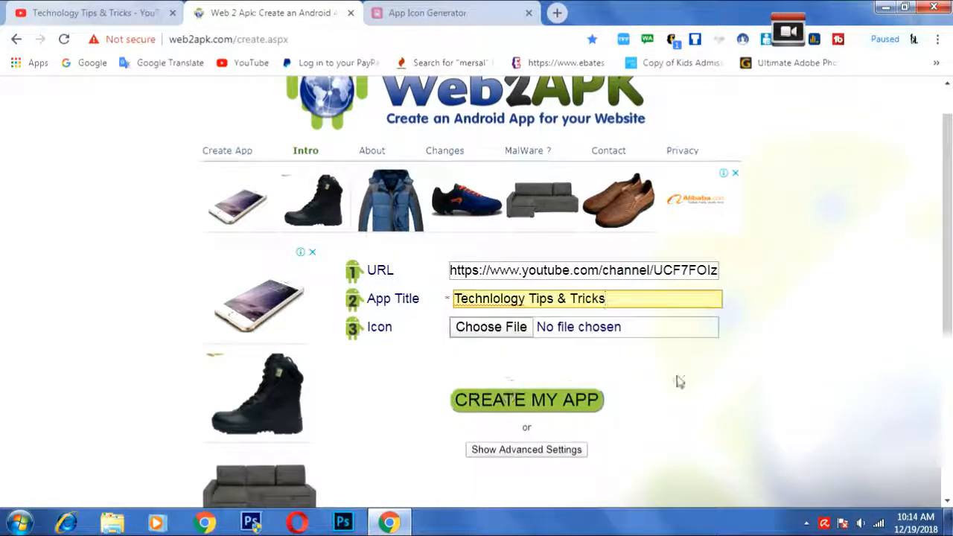
left_click(727, 376)
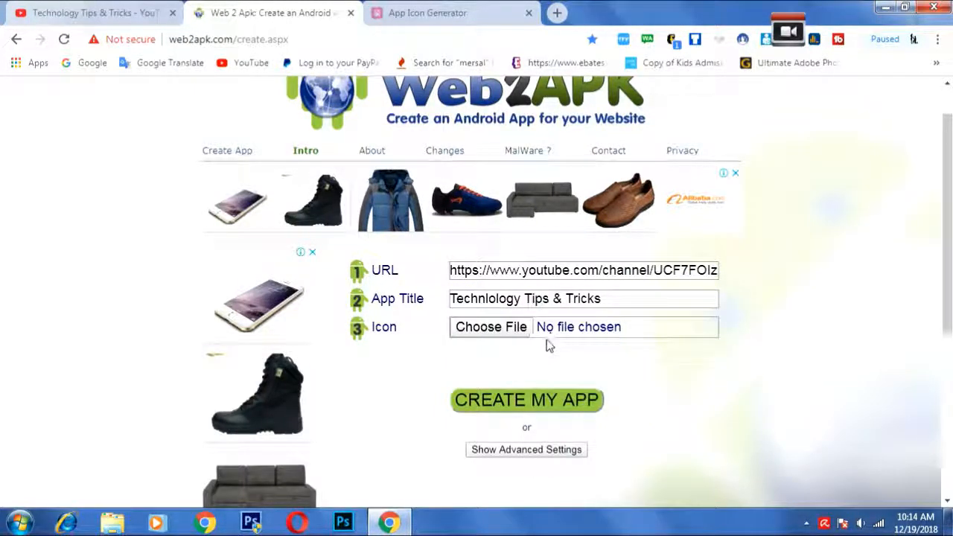
In the App Icon Generator, turn off the iPhone, iPad, Watch and Mac icon sets, keeping only Android.
left_click(426, 16)
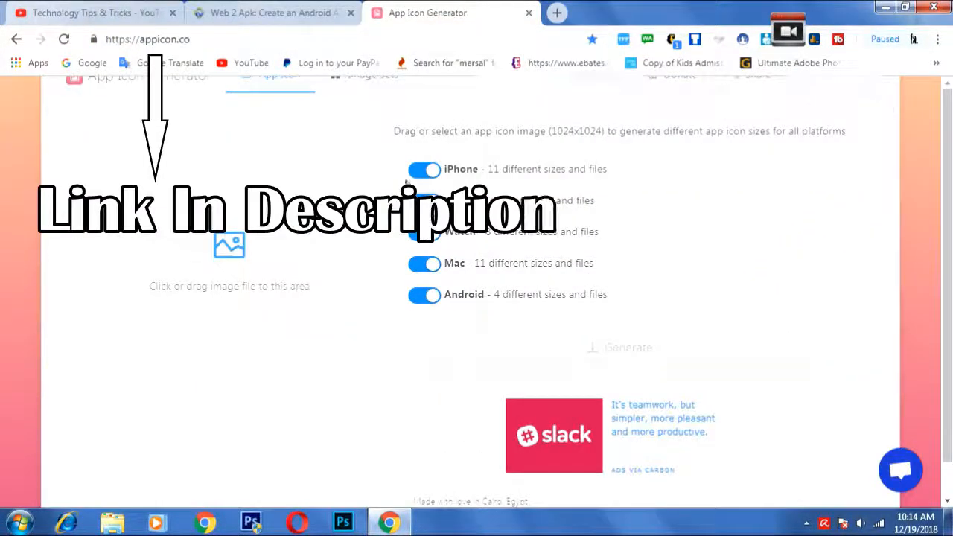
left_click(428, 171)
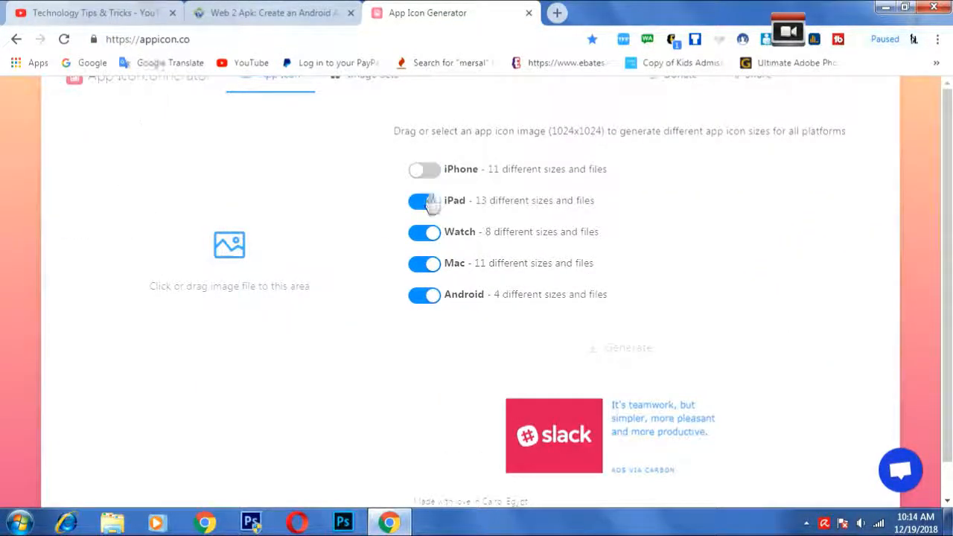
left_click(428, 201)
left_click(428, 234)
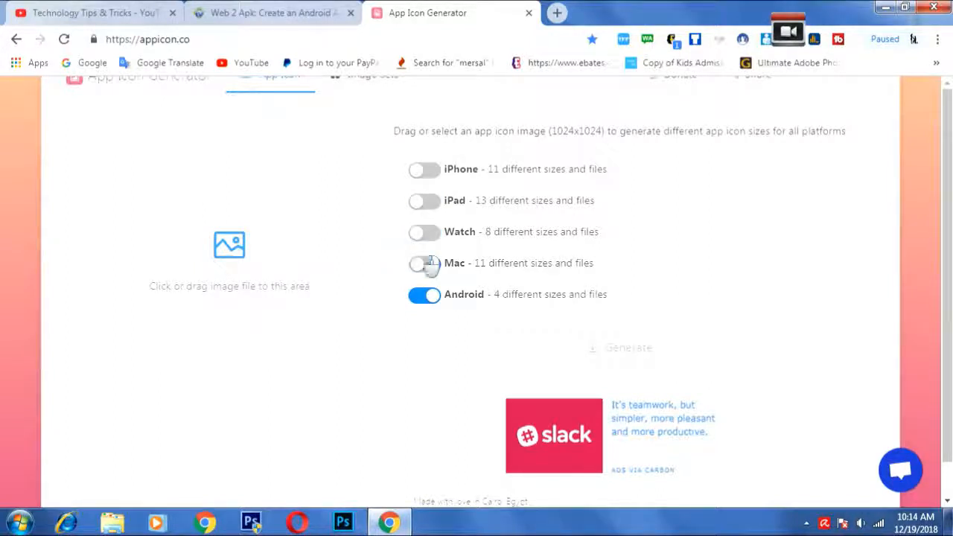
left_click_drag(487, 296, 591, 294)
left_click(658, 318)
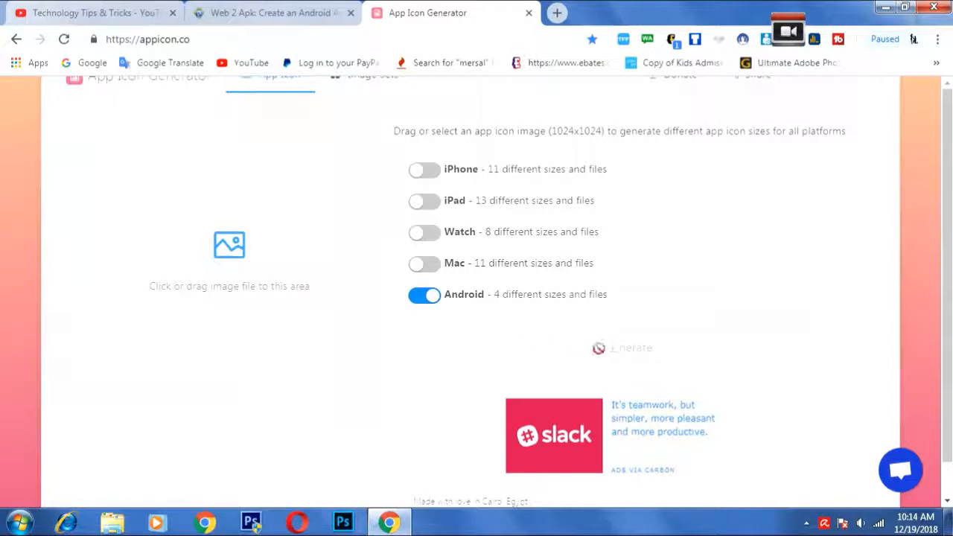
Load the 3T logo PNG image from the Desktop folder as the source for the app icon.
left_click(225, 244)
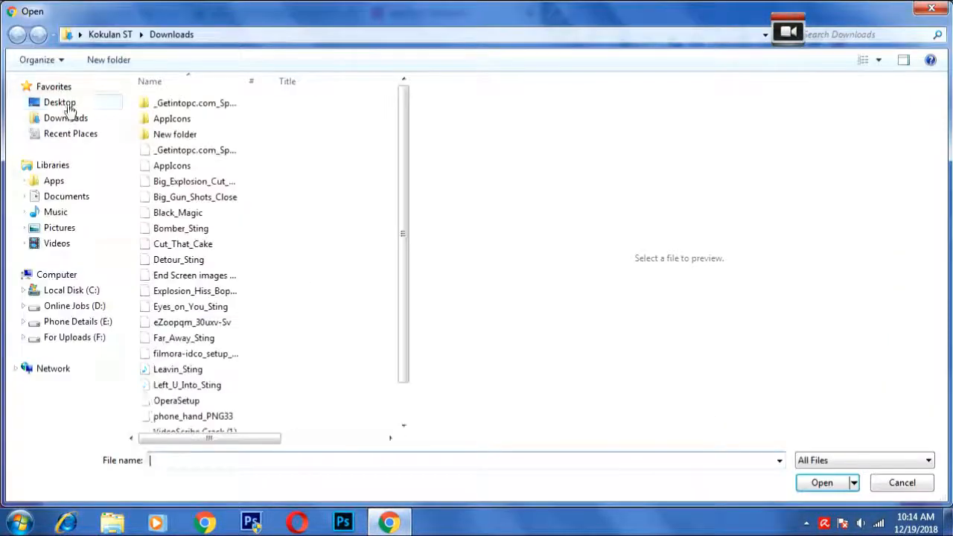
left_click(66, 105)
scroll(182, 380, "down", 2)
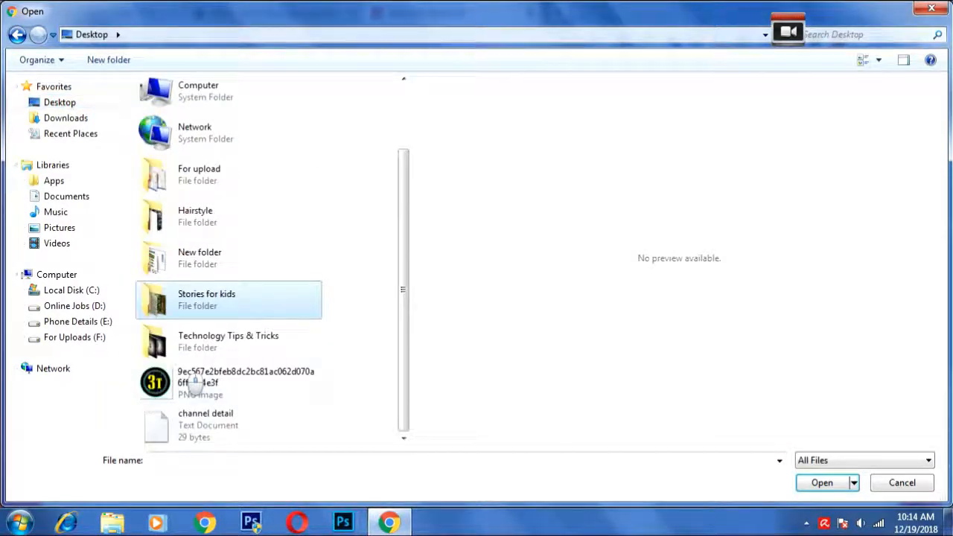
double_click(212, 387)
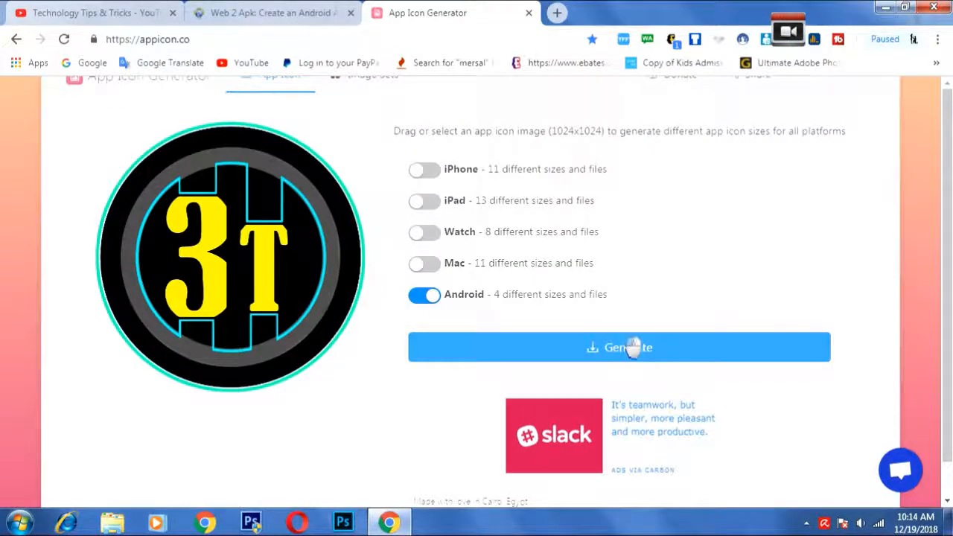
Generate the Android icon set and open the android folder inside the downloaded AppIcons (1).zip archive.
left_click(631, 352)
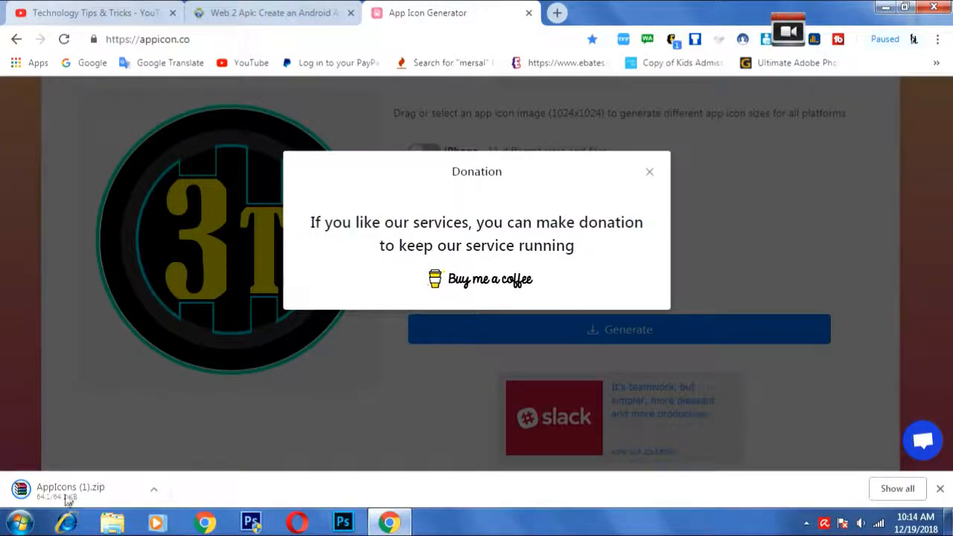
left_click(67, 493)
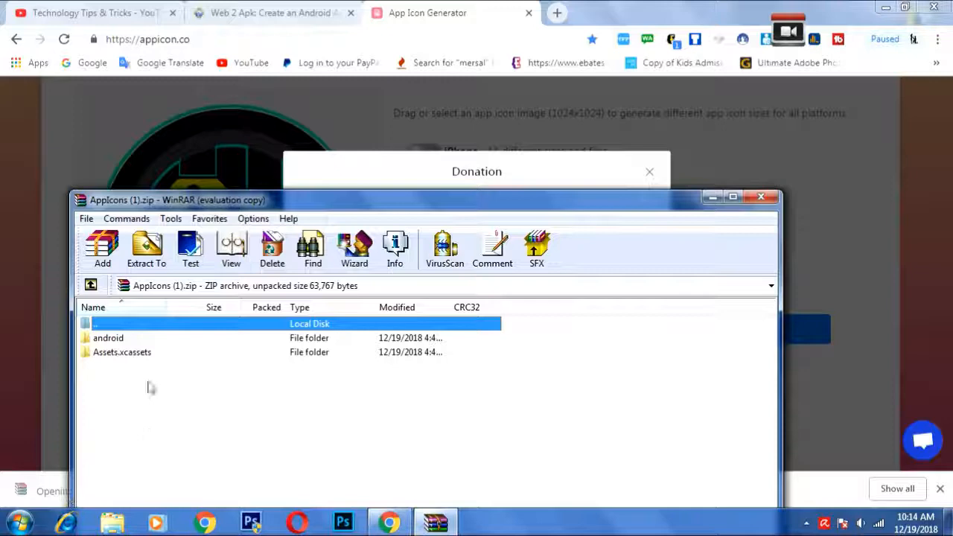
double_click(145, 338)
left_click(535, 345)
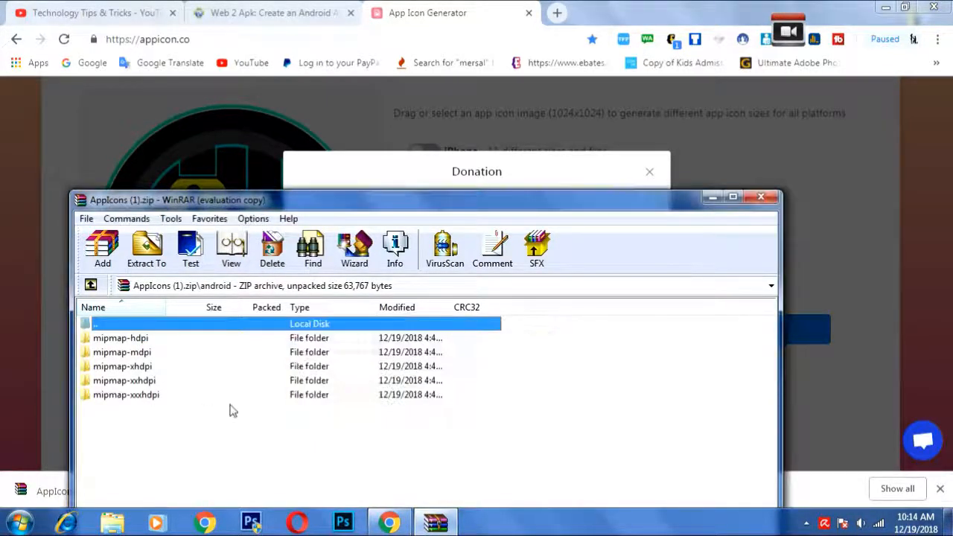
Extract the ic_launcher image from the archive's mipmap-xxxhdpi folder to an empty spot on the desktop.
double_click(127, 395)
left_click_drag(129, 339, 514, 253)
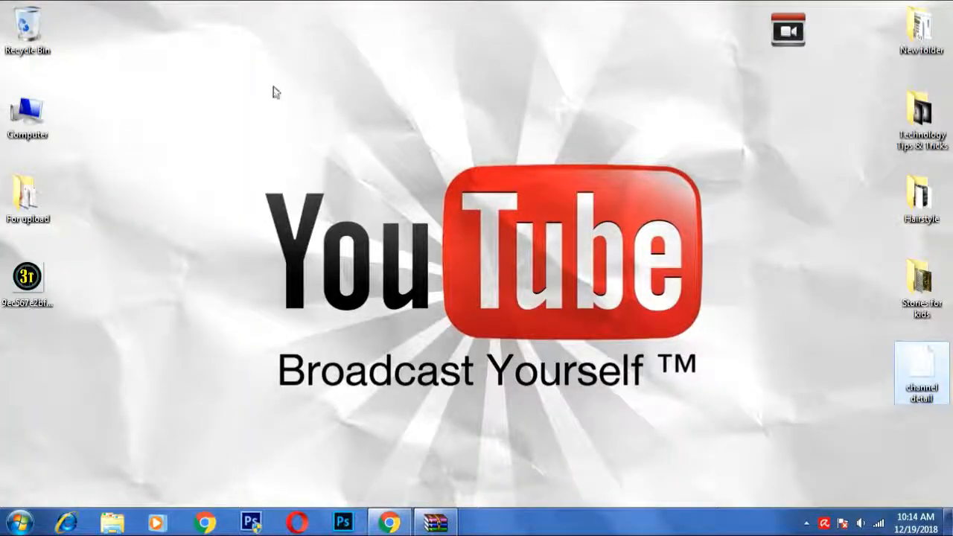
left_click_drag(274, 87, 119, 49)
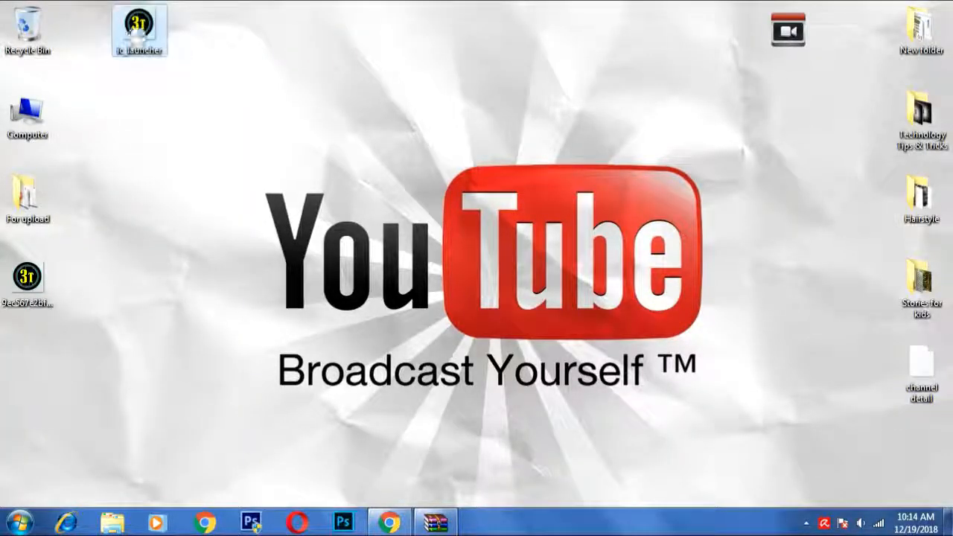
Check the width and height of the extracted ic_launcher image in its file properties, and close them.
right_click(135, 37)
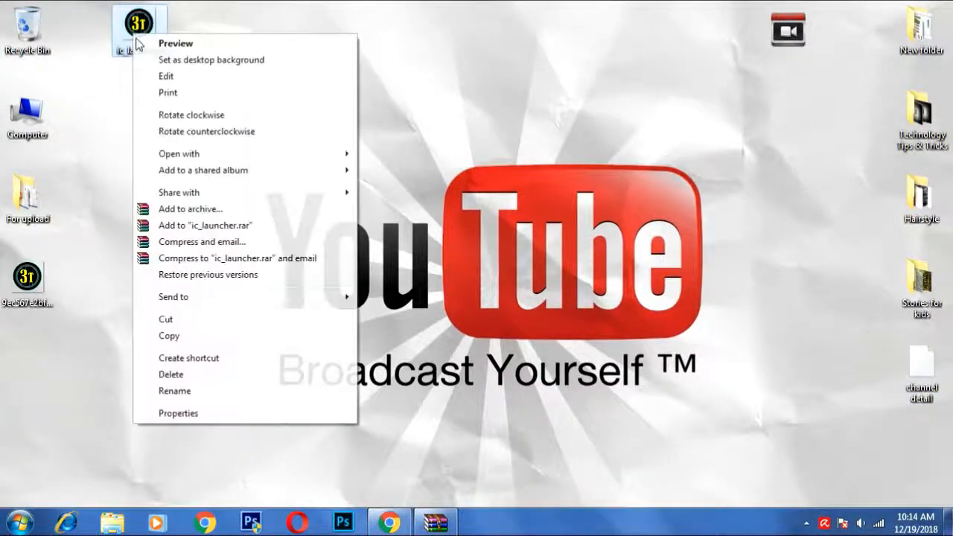
left_click(201, 412)
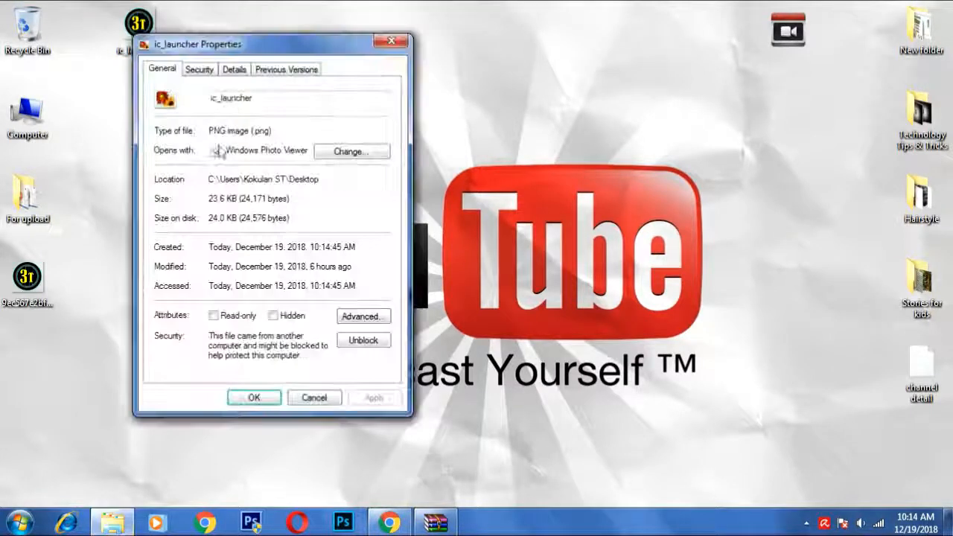
left_click(235, 69)
left_click(271, 157)
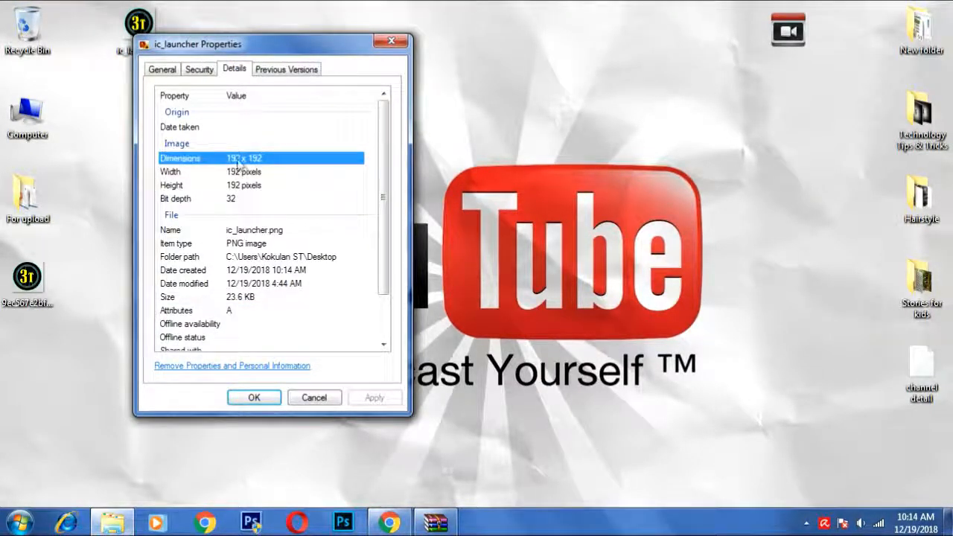
left_click(246, 172)
left_click(250, 185)
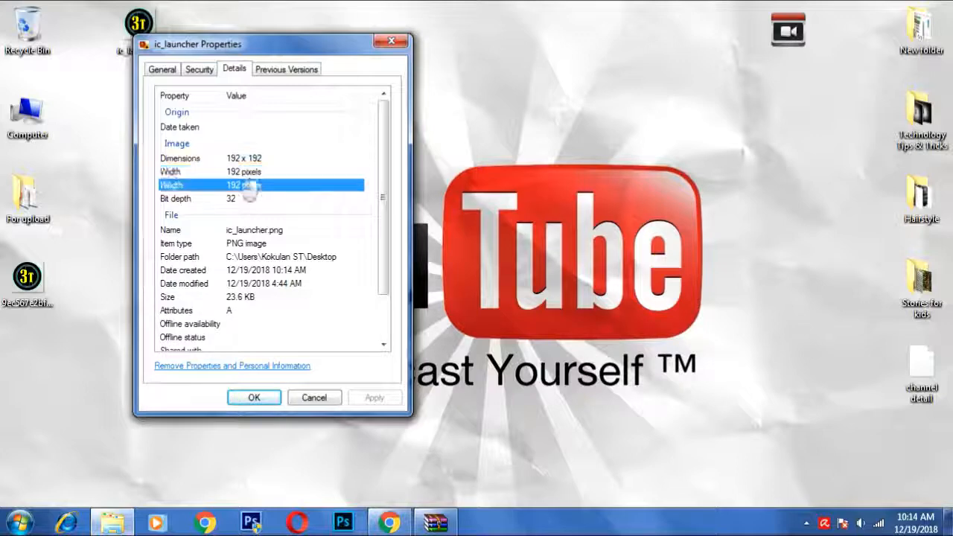
left_click(405, 40)
Permanently delete the original 3T logo PNG from the desktop and move ic_launcher into its place.
left_click(25, 279)
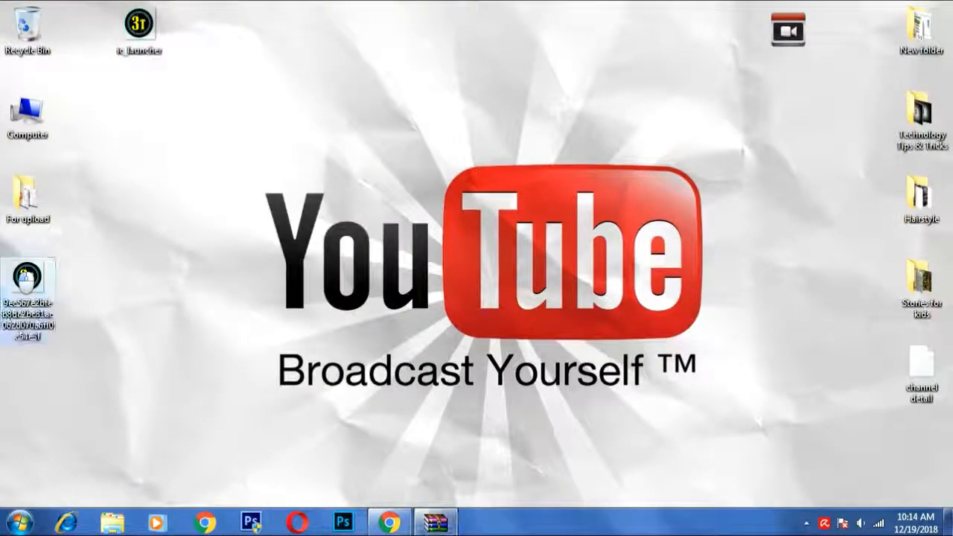
key("shift+Delete")
key("Return")
left_click_drag(138, 26, 27, 277)
Return to Chrome, dismiss the donation popup and close the App Icon Generator page.
left_click(389, 522)
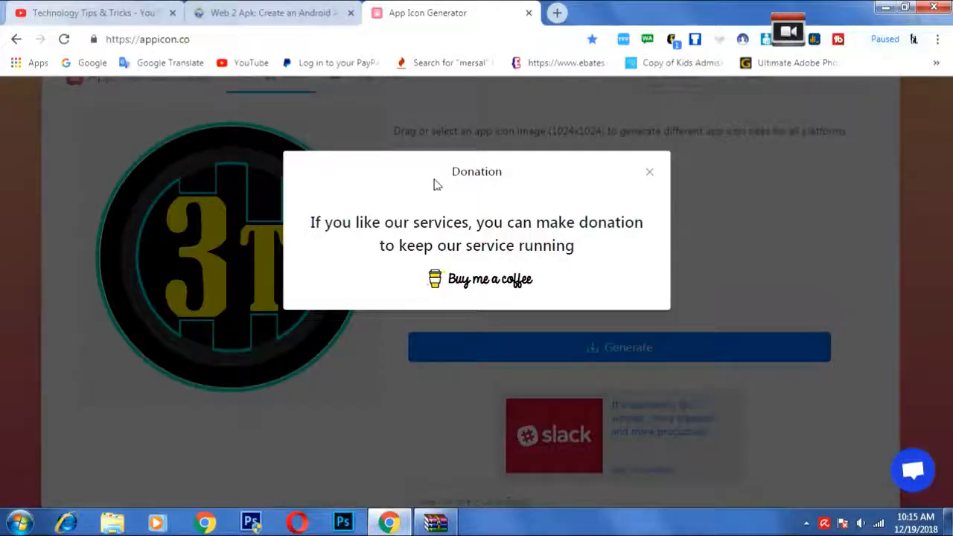
left_click(588, 110)
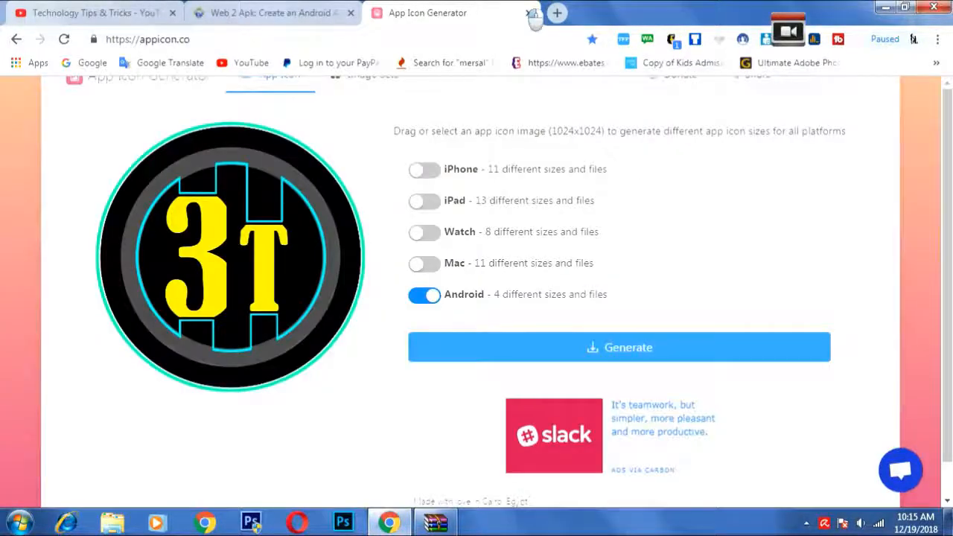
left_click(530, 14)
Choose the ic_launcher PNG from the Desktop folder as the app icon in the Web 2 Apk form.
left_click(494, 326)
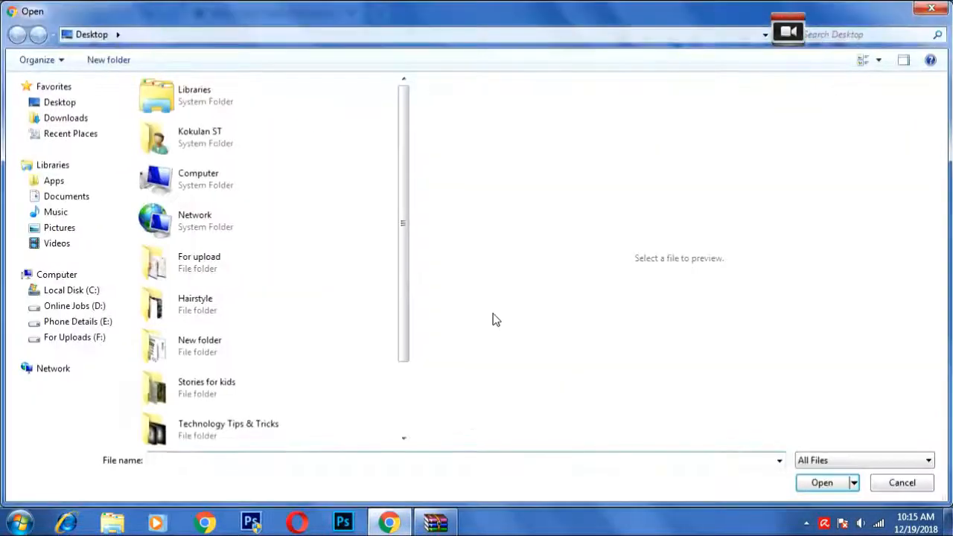
left_click(74, 102)
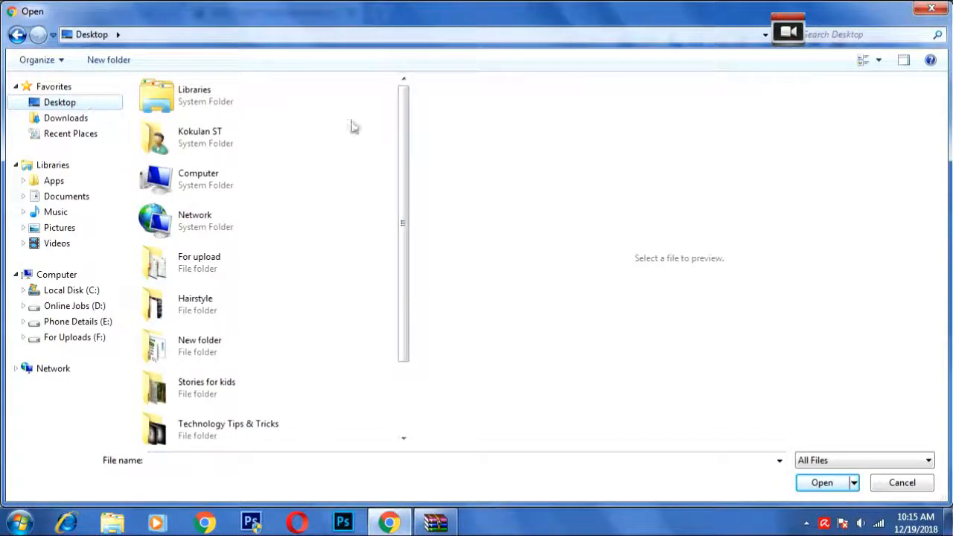
left_click_drag(405, 117, 409, 232)
left_click(233, 421)
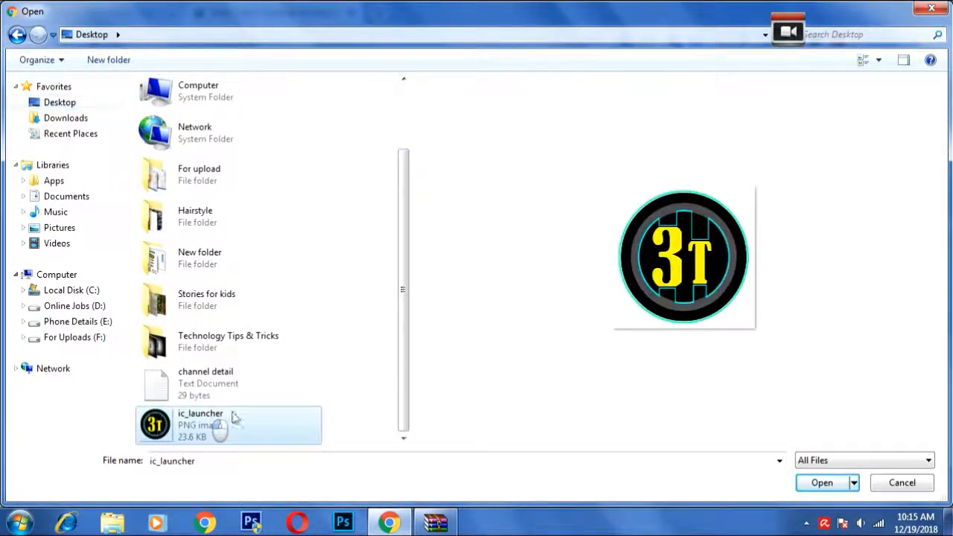
double_click(227, 425)
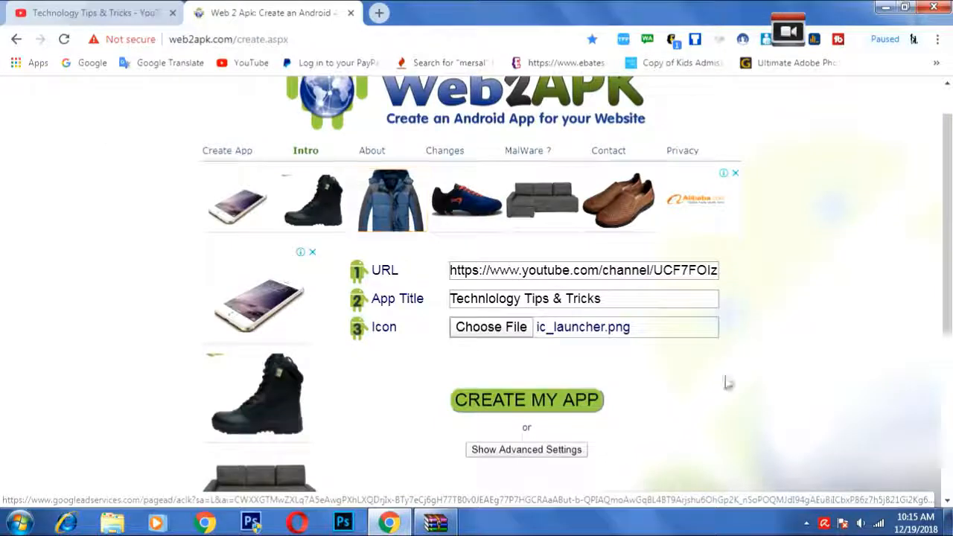
Show the advanced settings of the app creation form.
scroll(726, 383, "down", 2)
scroll(442, 406, "down", 1)
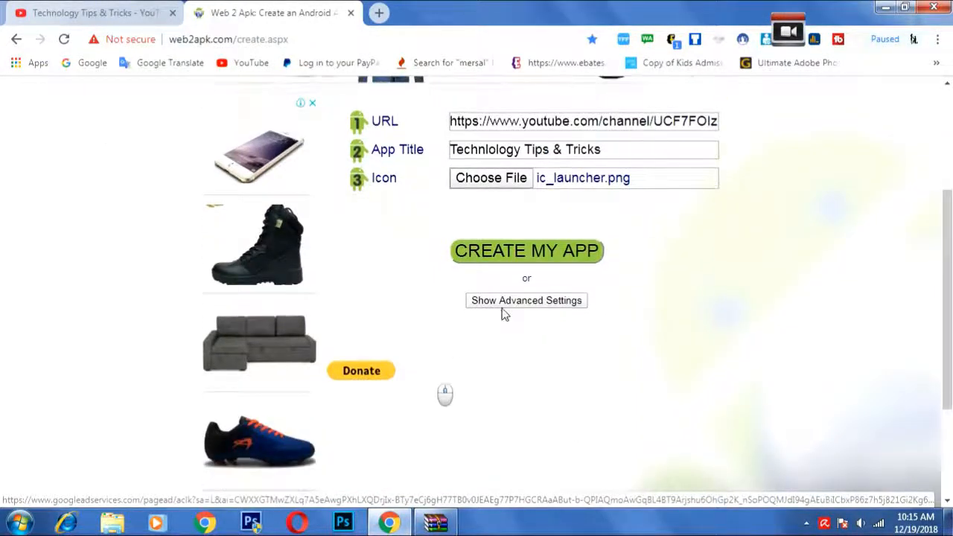
left_click(514, 300)
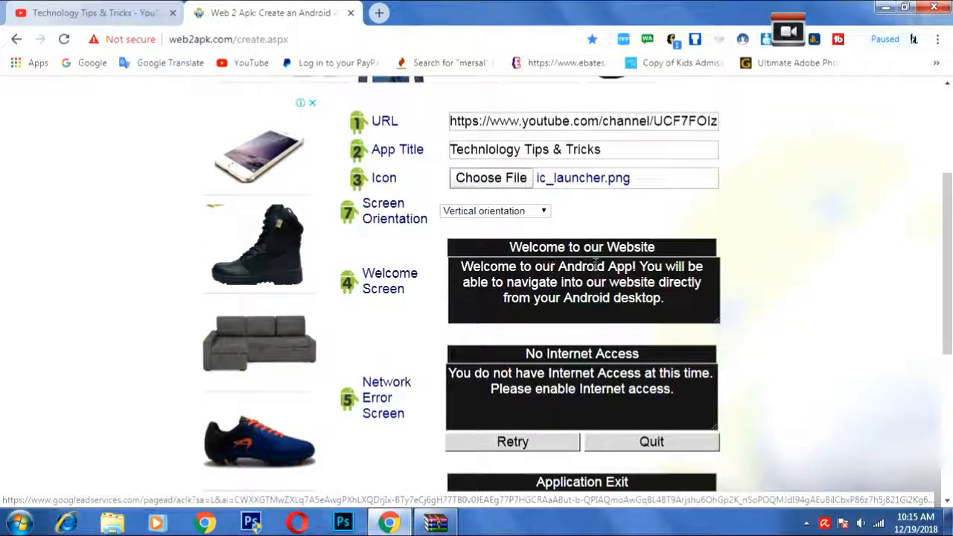
Change the welcome screen title to "Welcome to our YouTube Channel", correcting the spelling of YouTube.
left_click(612, 247)
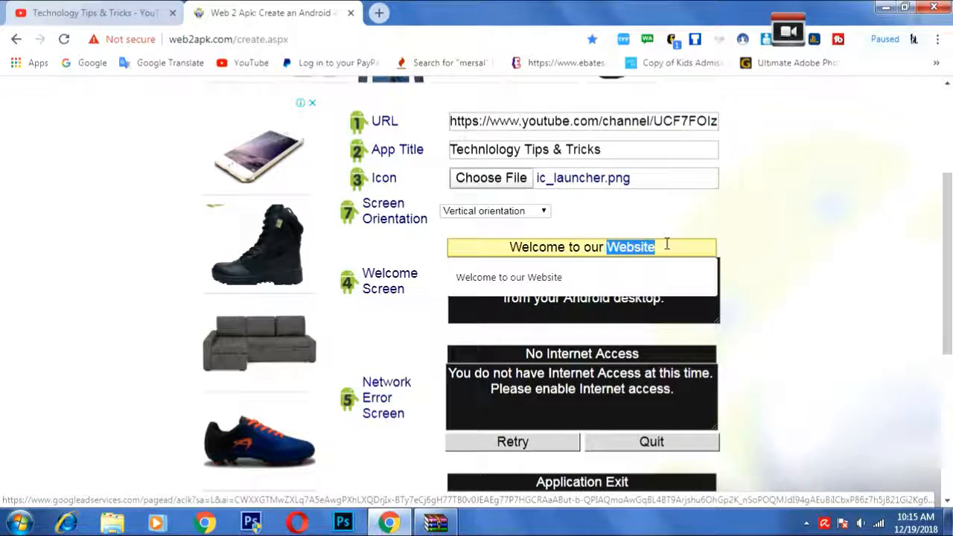
type("Youtube")
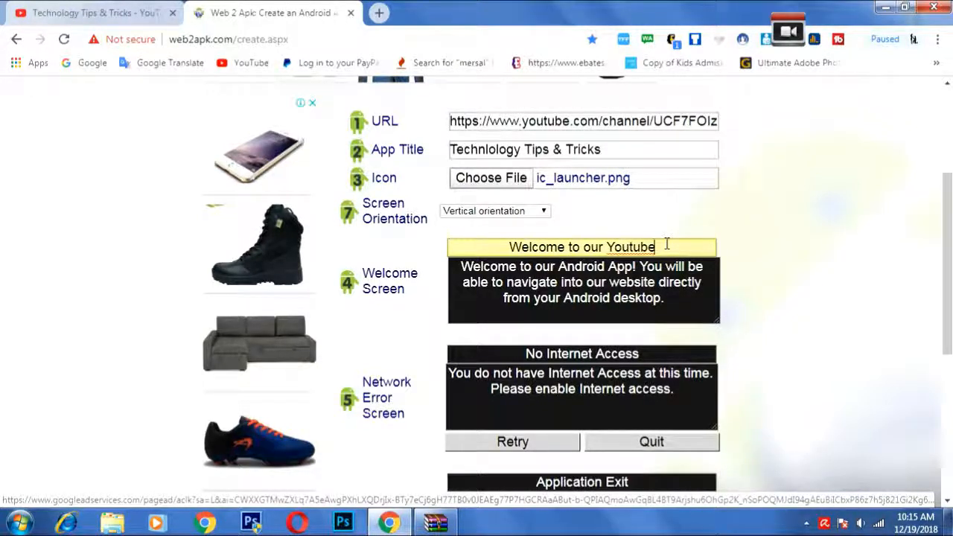
type(" Cg")
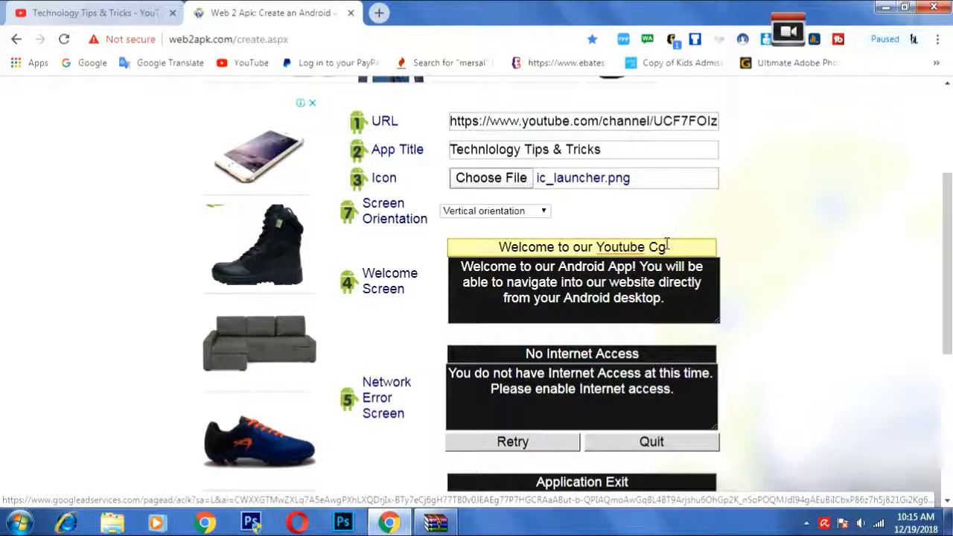
key("BackSpace")
type("hannel")
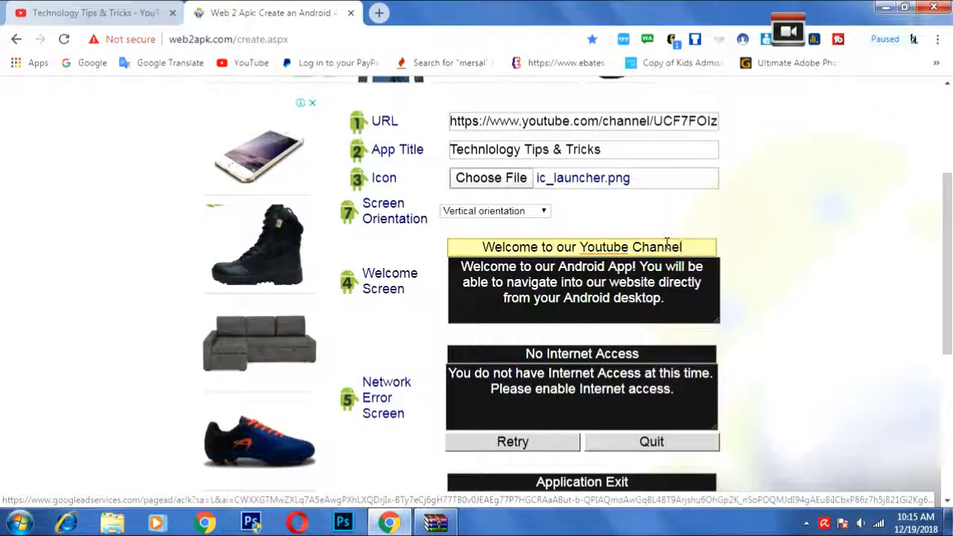
right_click(613, 248)
left_click(617, 260)
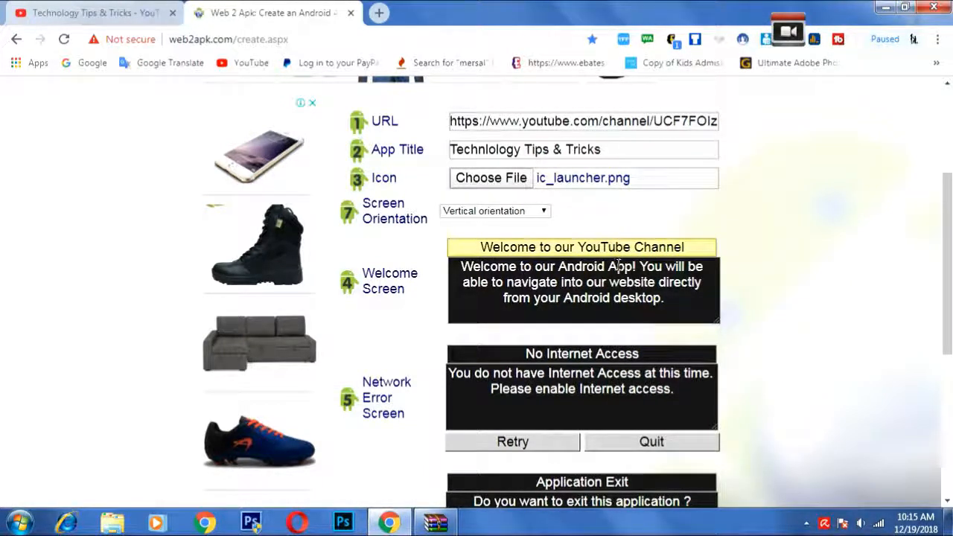
Shorten the welcome screen message to "Welcome to our YouTube App!".
left_click_drag(634, 266, 681, 303)
left_click(635, 267)
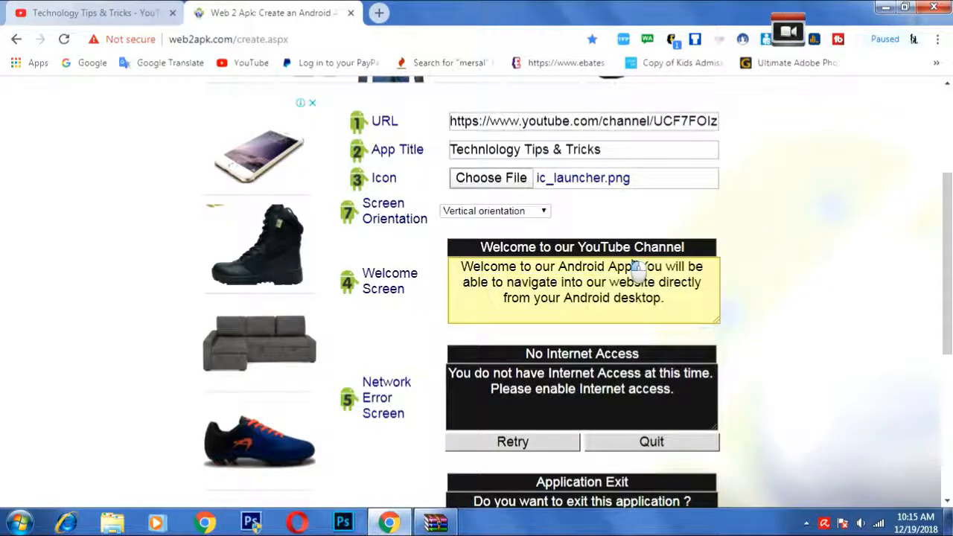
left_click_drag(638, 266, 703, 311)
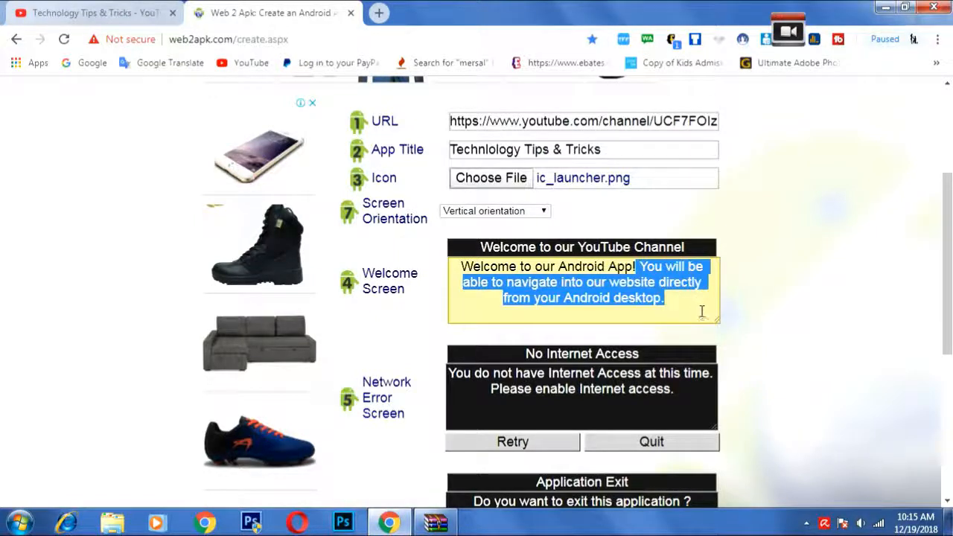
key("BackSpace")
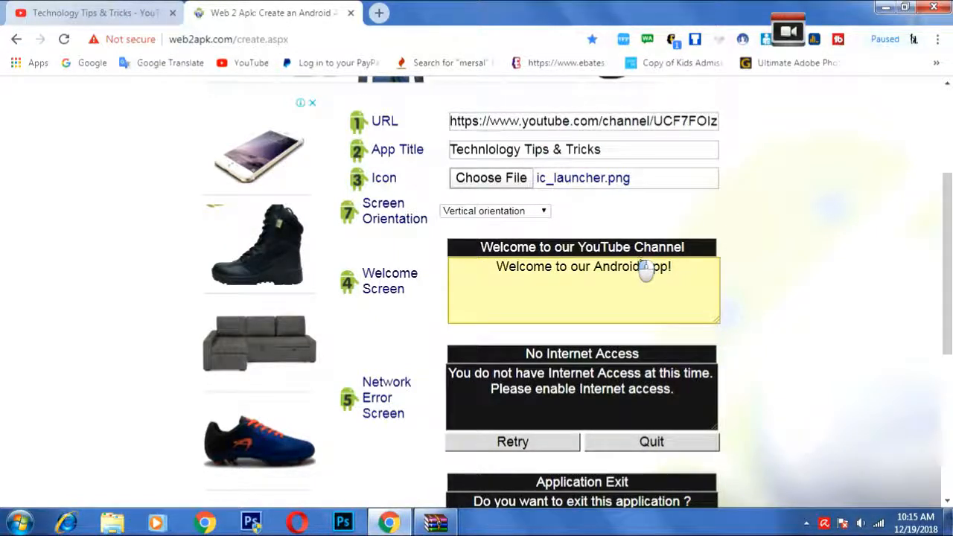
left_click_drag(640, 267, 593, 267)
type("Youtu")
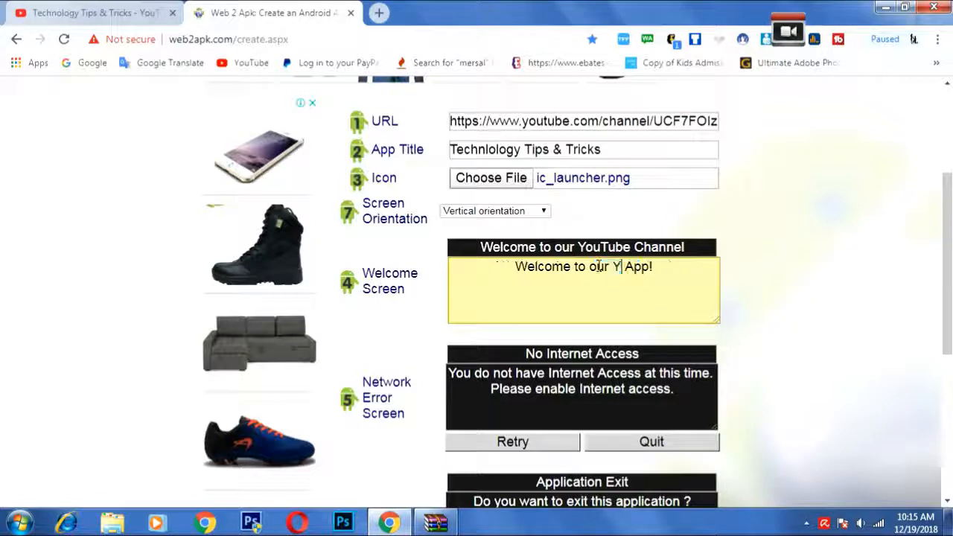
type("be")
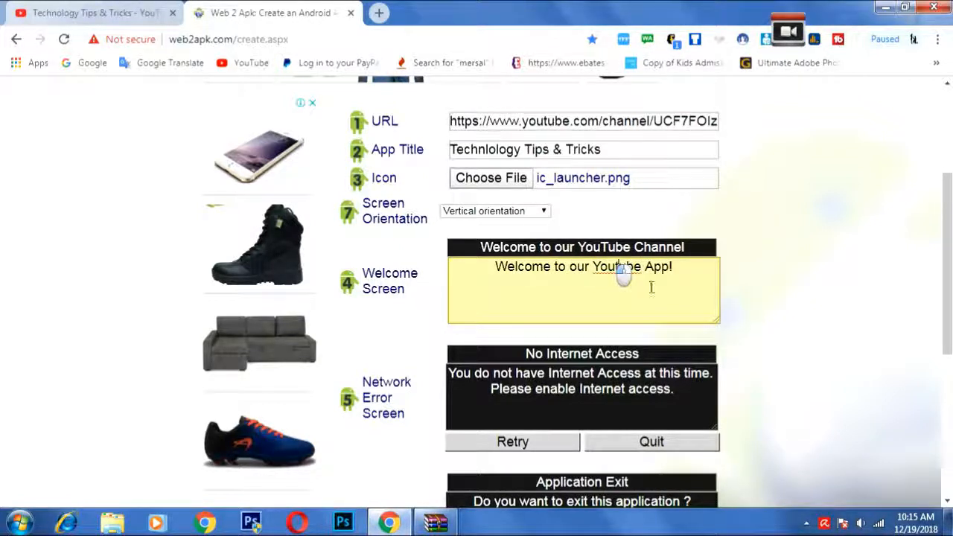
key("BackSpace")
type("T")
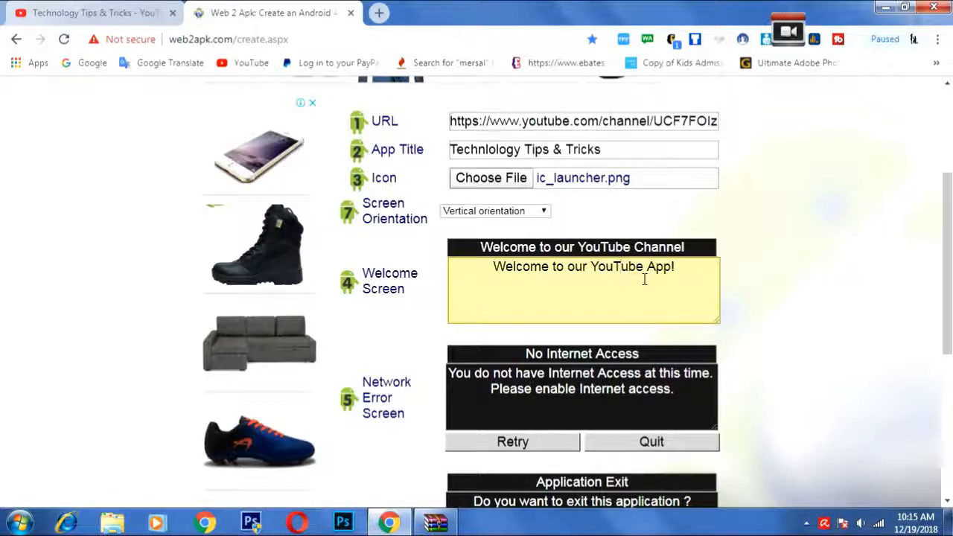
left_click(754, 293)
Clear the "google" entry from the Off-site Links text field and return to the Screen Orientation setting.
scroll(755, 293, "down", 1)
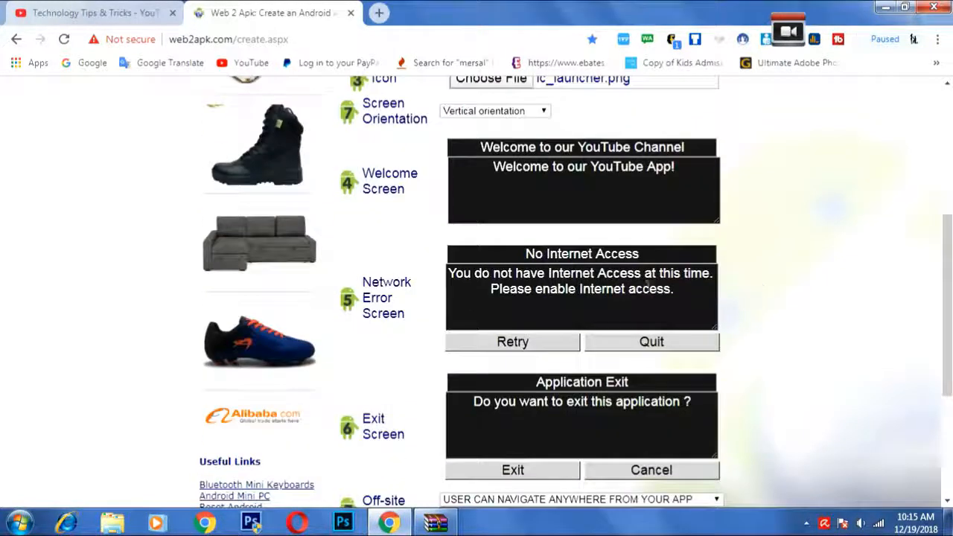
scroll(511, 295, "down", 1)
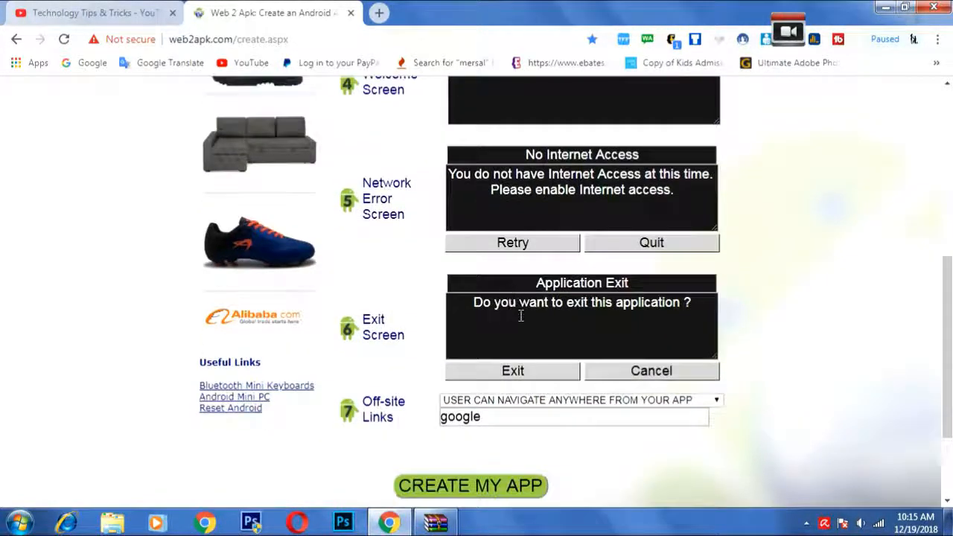
scroll(630, 305, "down", 1)
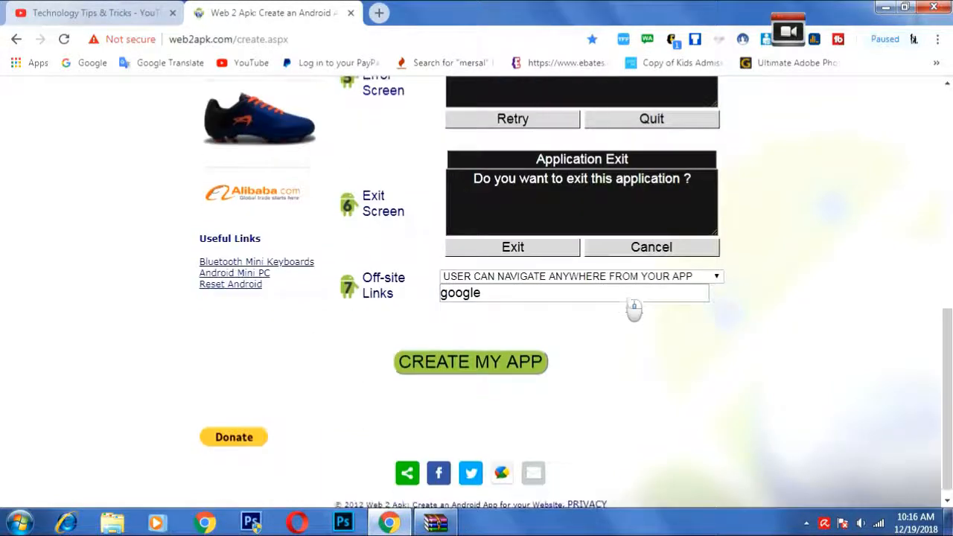
left_click(523, 296)
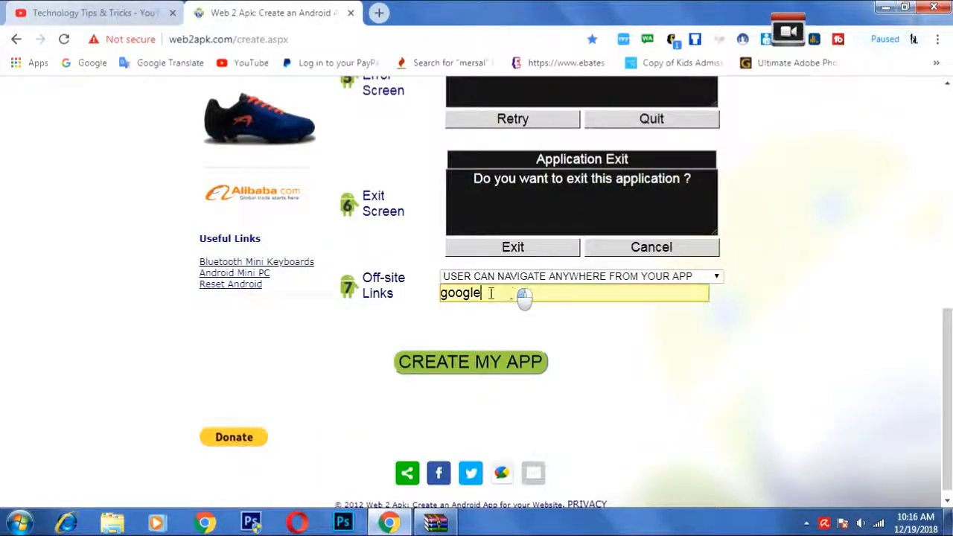
left_click_drag(491, 294, 439, 295)
key("BackSpace")
scroll(567, 339, "up", 1)
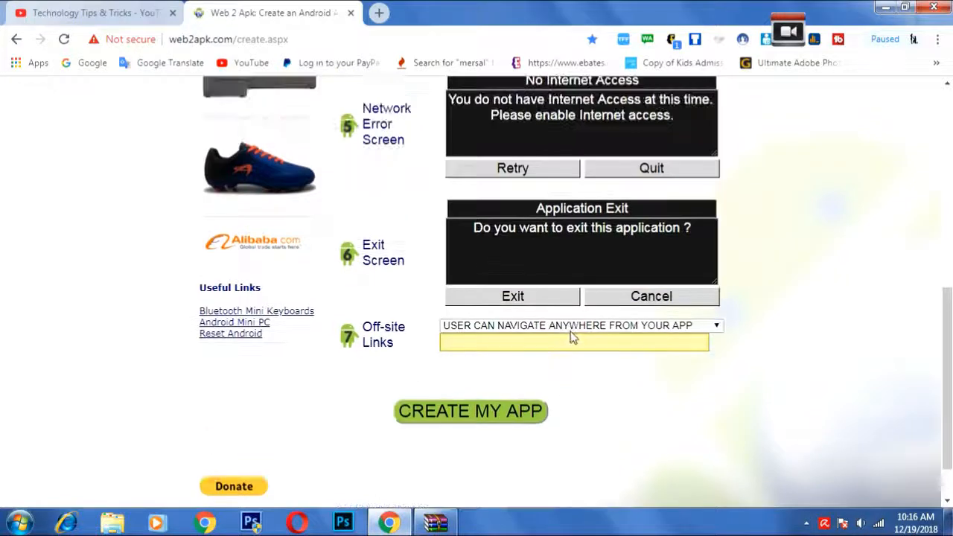
scroll(581, 365, "up", 4)
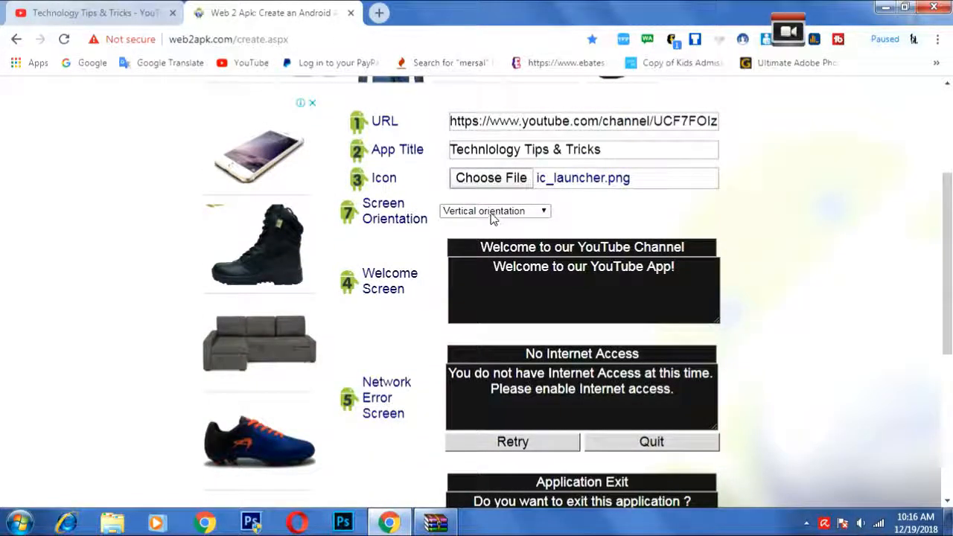
Check the Screen Orientation choices and keep Vertical orientation selected.
left_click(491, 212)
left_click(495, 218)
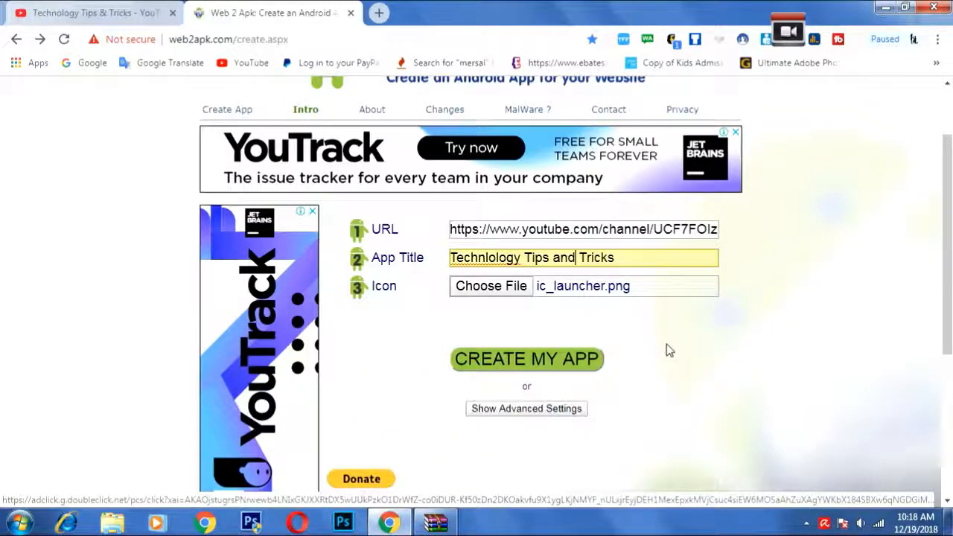
Correct the misspelled first word of the app title so it reads "Technology Tips and Tricks".
right_click(494, 258)
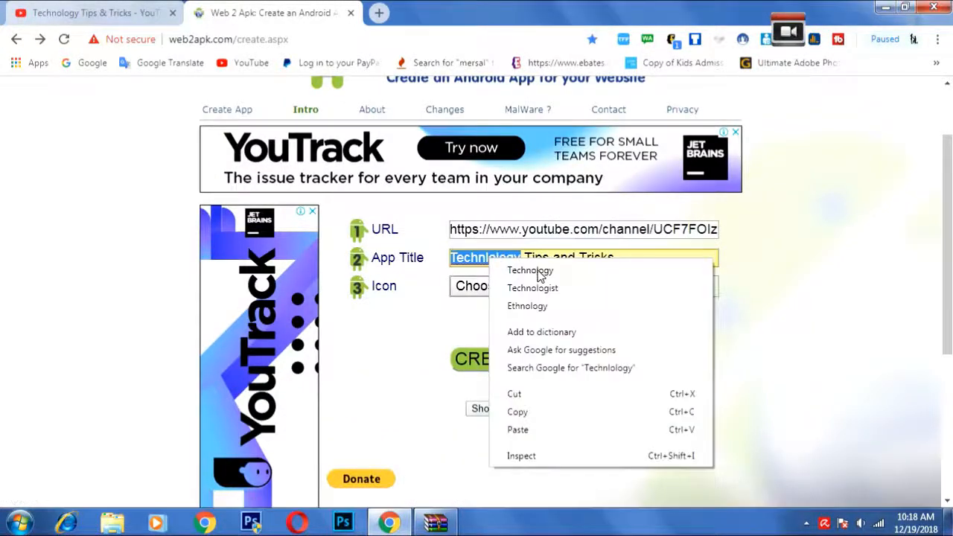
left_click(530, 271)
scroll(656, 345, "down", 1)
scroll(656, 344, "down", 6)
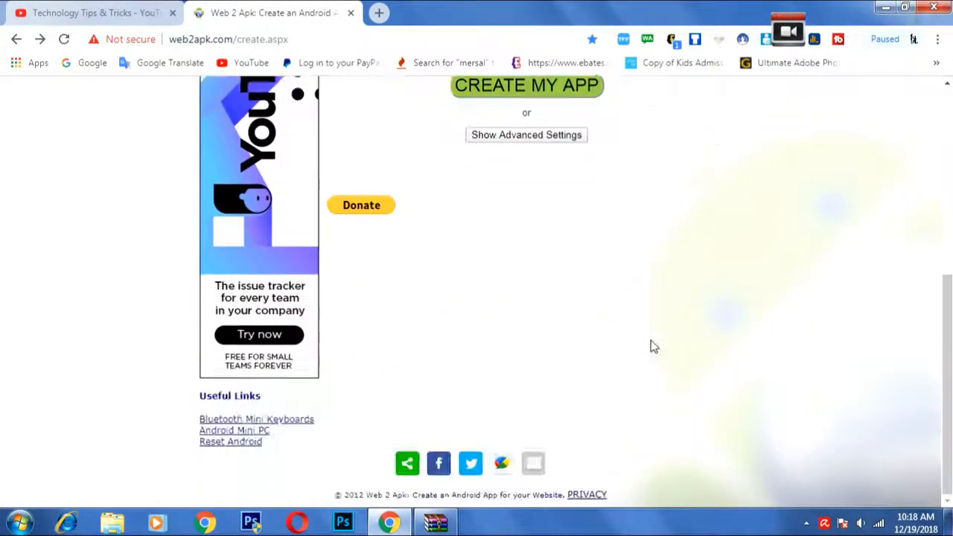
scroll(656, 345, "up", 8)
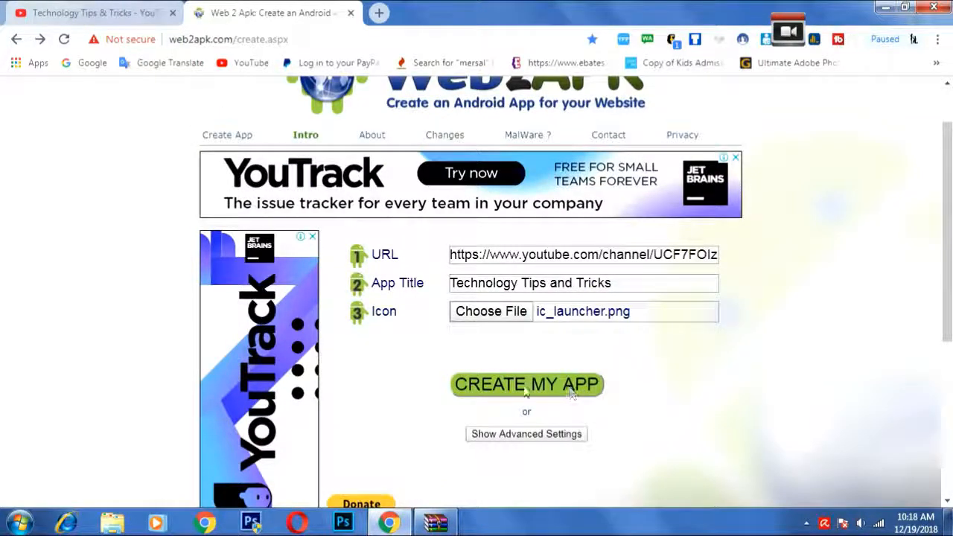
Create the app and download the finished Android package.
left_click(522, 386)
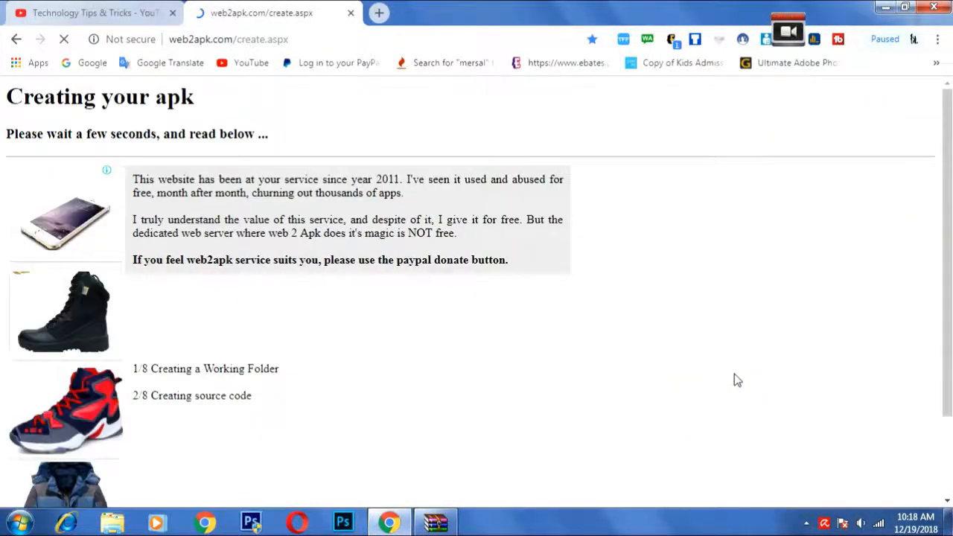
scroll(746, 379, "down", 3)
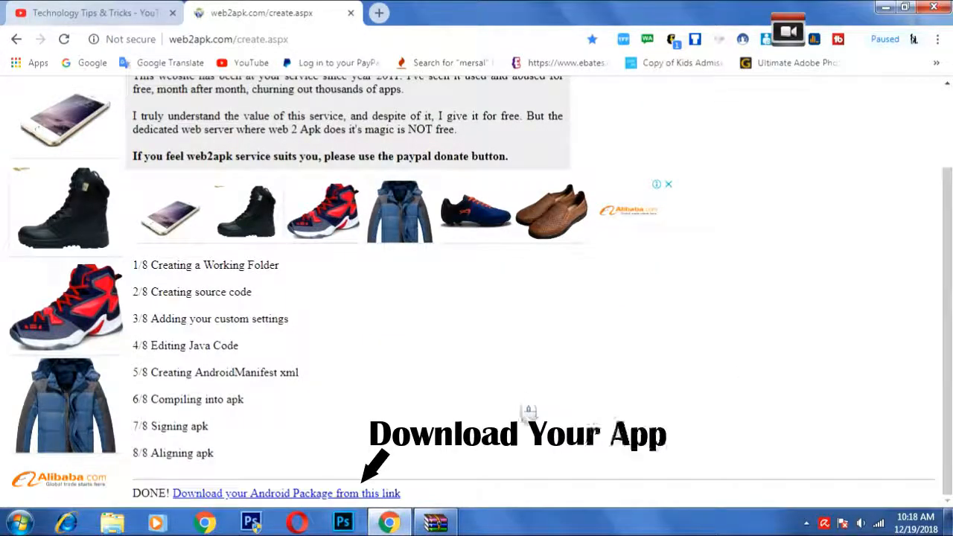
left_click(347, 494)
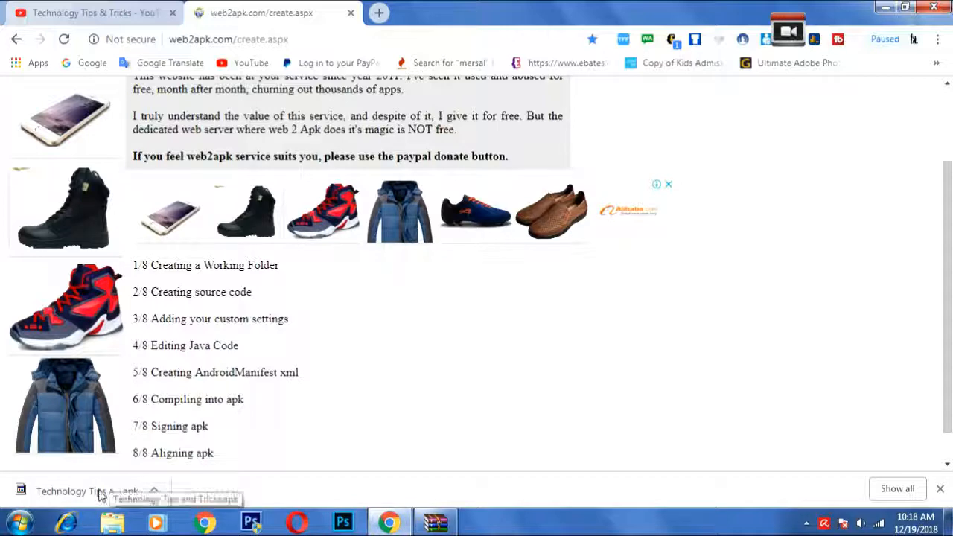
Move the Technology Tips and Tricks package from the Downloads folder to the desktop and close the folder window.
left_click(885, 8)
double_click(27, 115)
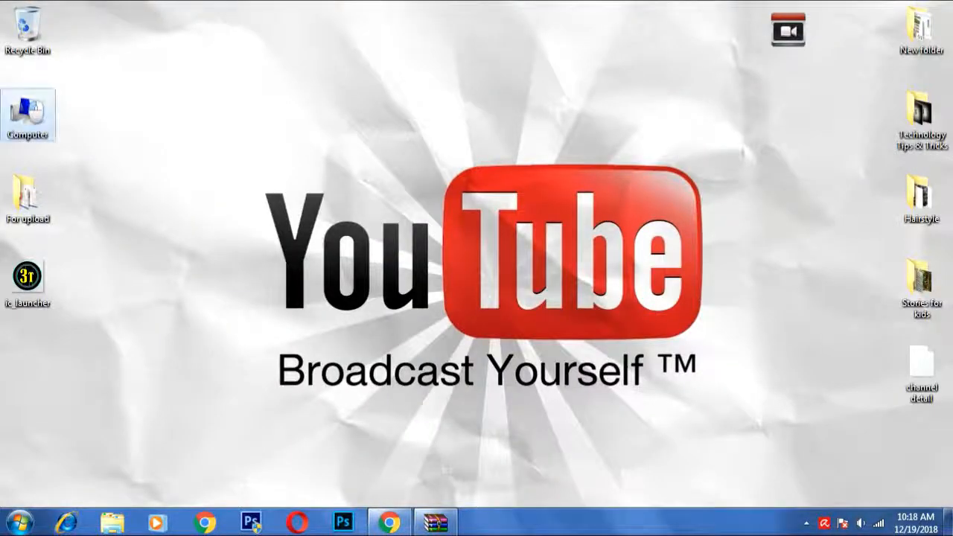
left_click(203, 152)
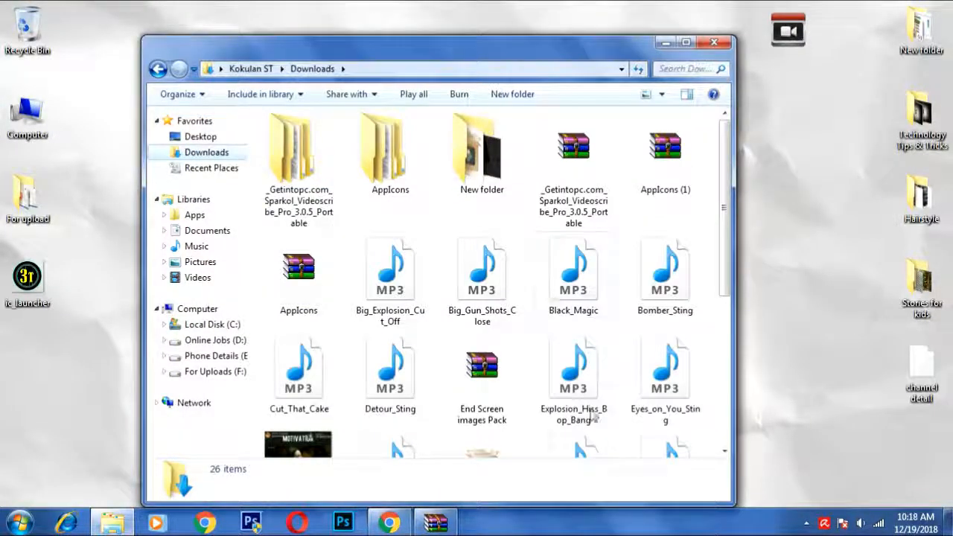
left_click_drag(727, 233, 730, 406)
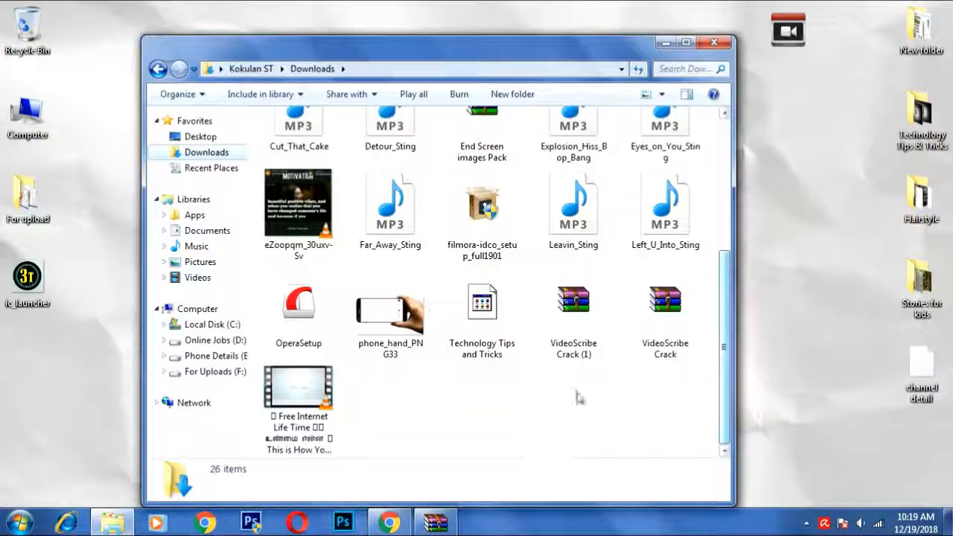
left_click_drag(496, 314, 9, 378)
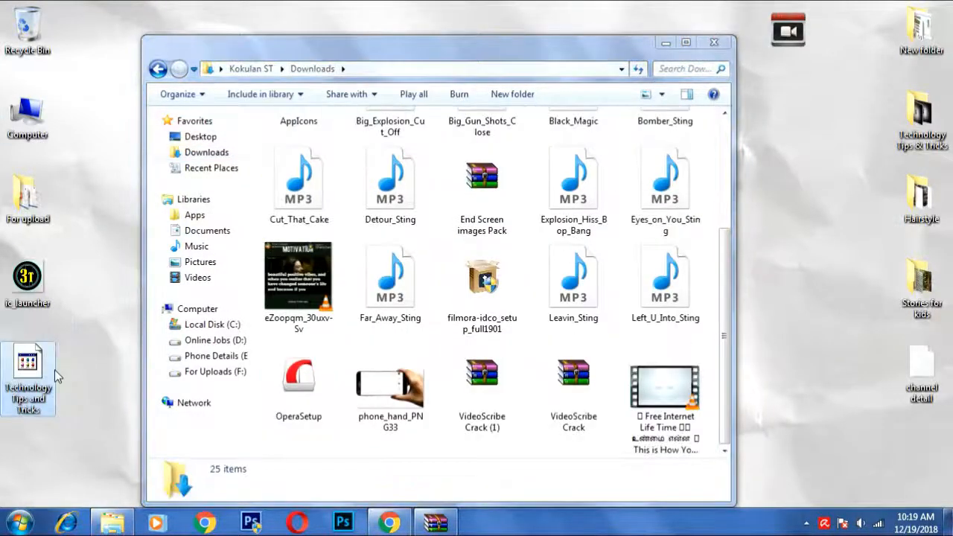
left_click(715, 42)
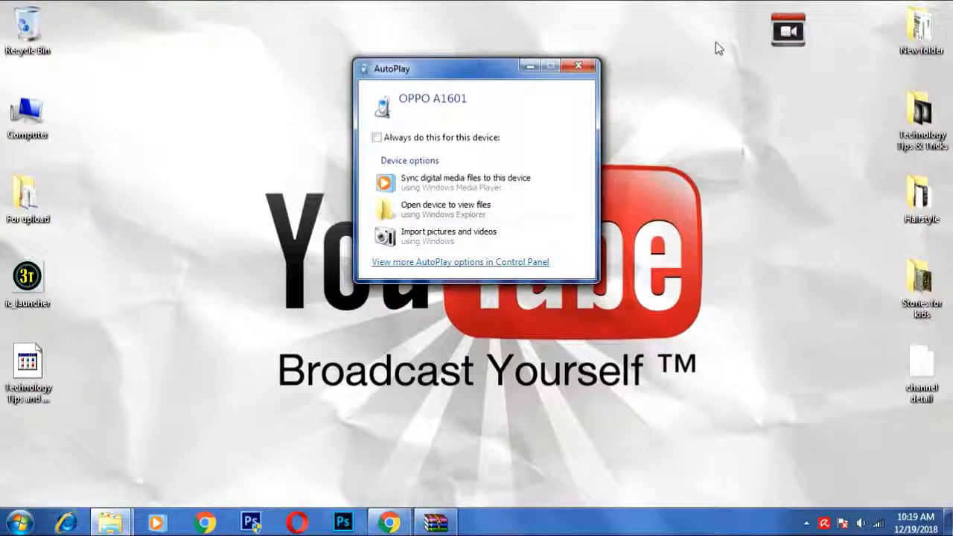
Dismiss the AutoPlay window for the phone, search the installed programs for "wo" and launch the phone mirroring program.
left_click(581, 67)
left_click(583, 67)
key("super")
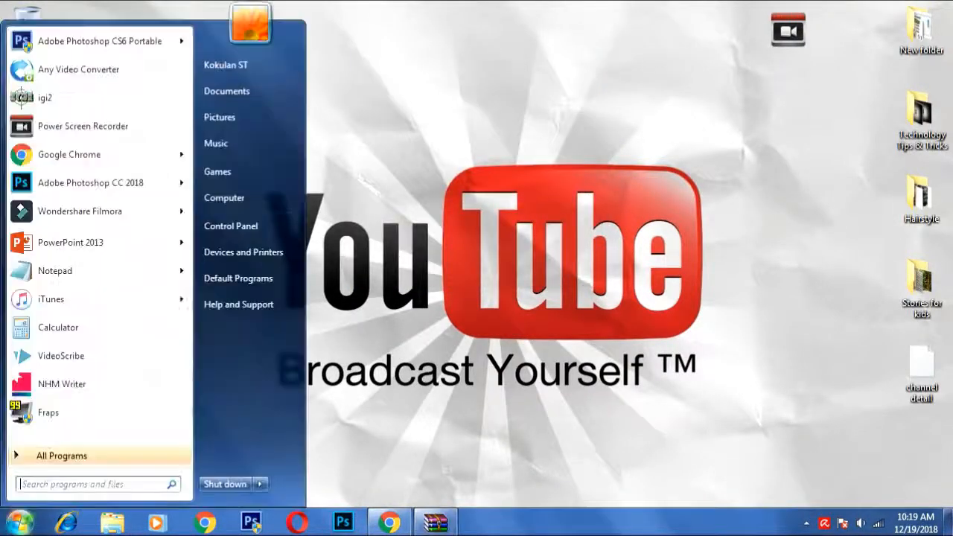
type("w")
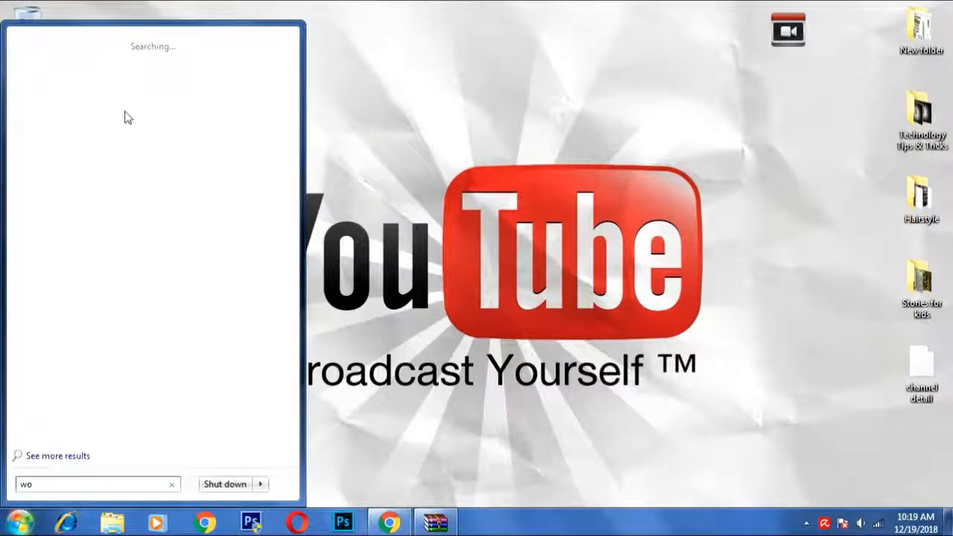
type("o")
left_click(97, 80)
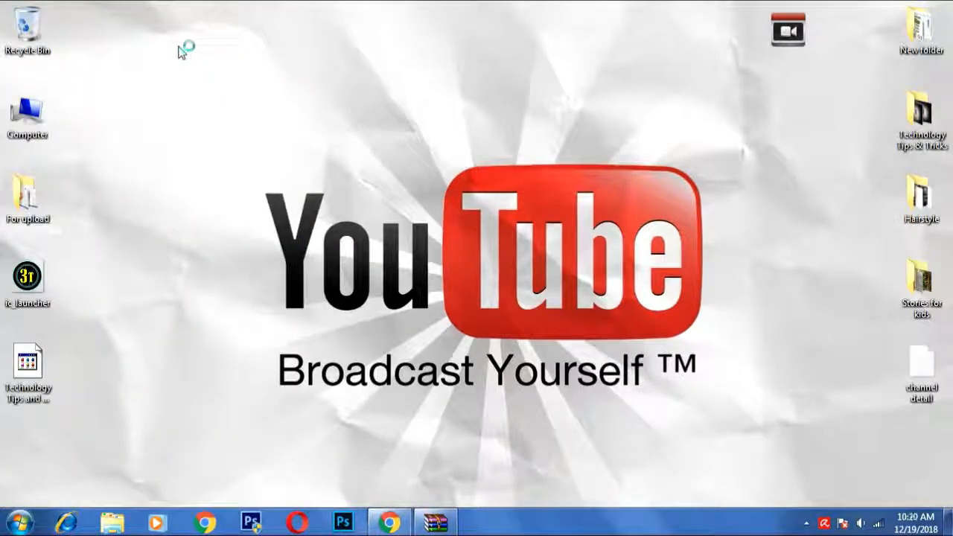
Copy the Technology Tips and Tricks package from the desktop to the OPPO A1601's internal storage and minimize the folder window.
double_click(28, 116)
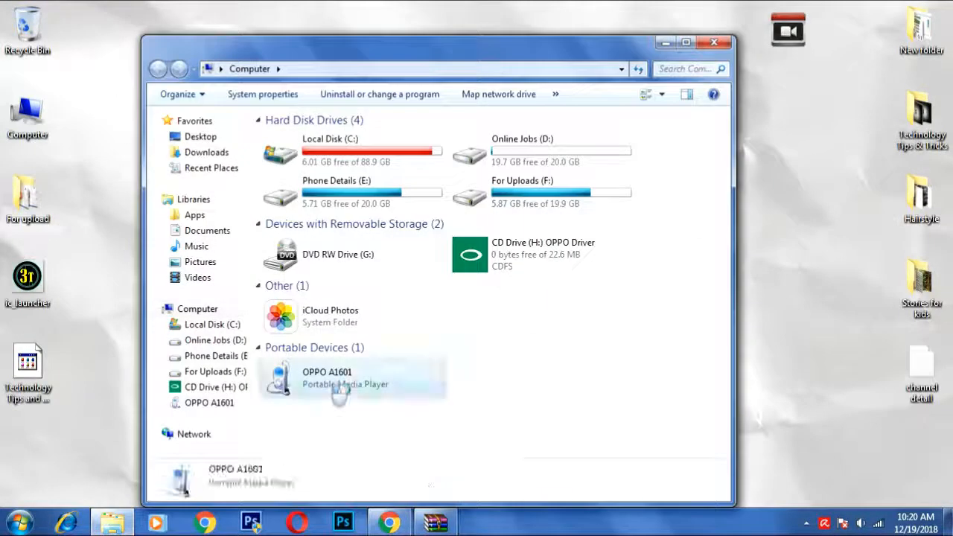
double_click(335, 391)
double_click(332, 144)
left_click_drag(27, 363, 261, 275)
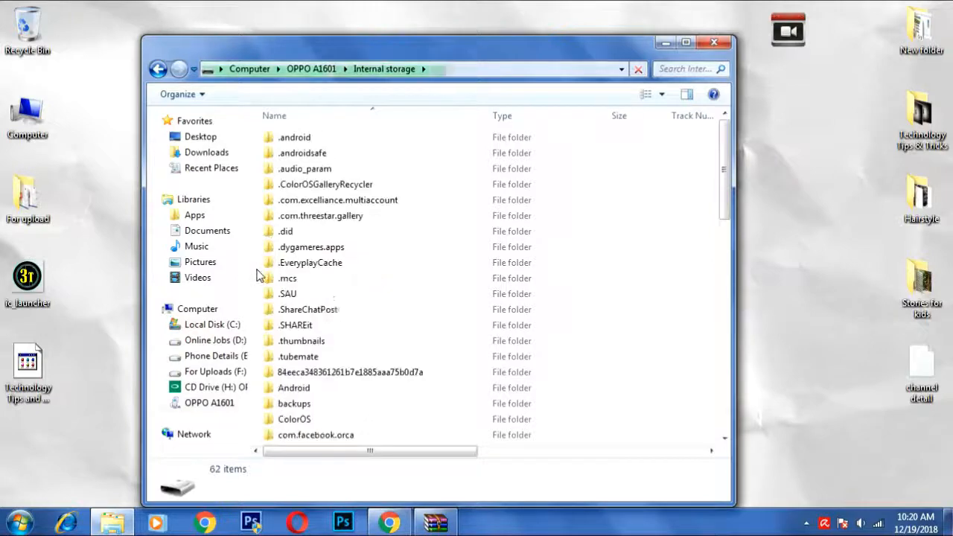
left_click(667, 44)
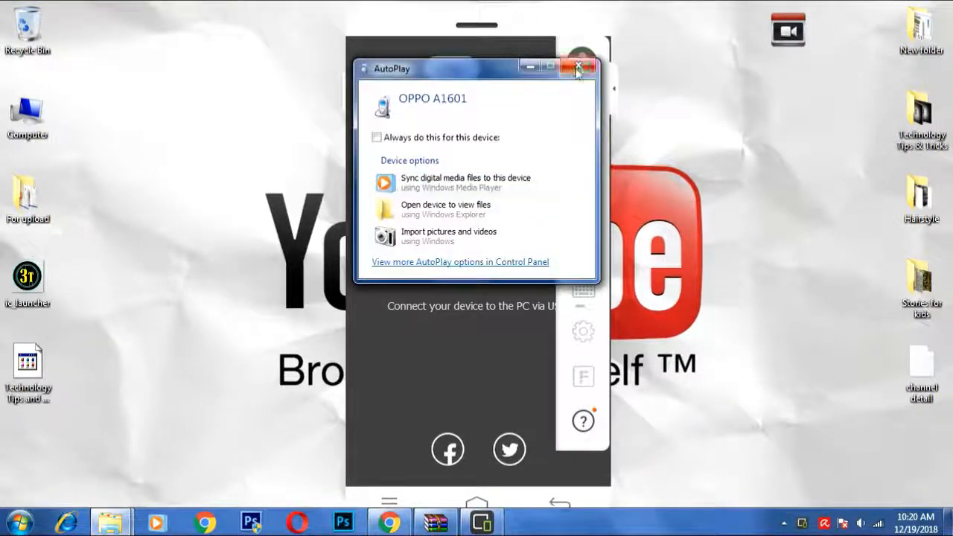
Dismiss the AutoPlay window and install Technology Tips and Tricks.apk on the mirrored phone with Package Installer.
left_click(585, 61)
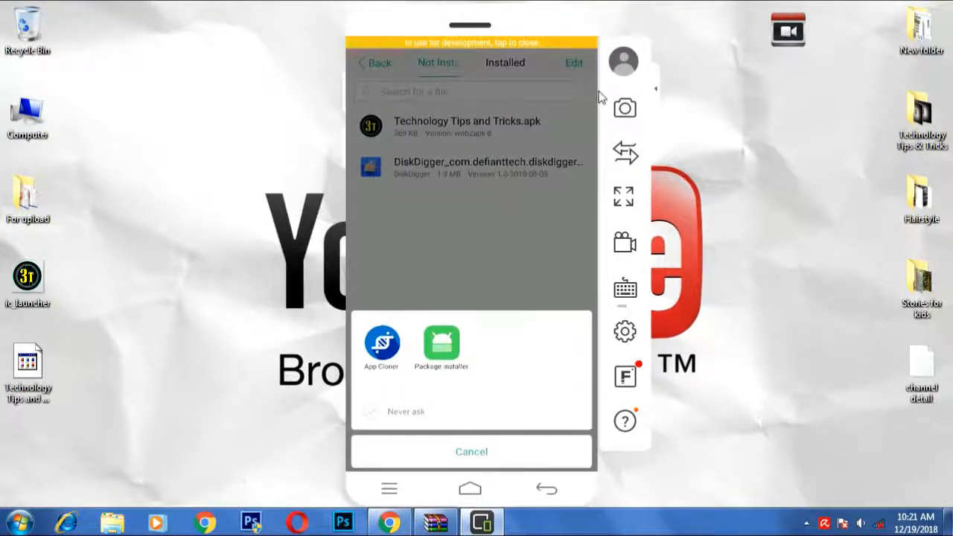
left_click(462, 341)
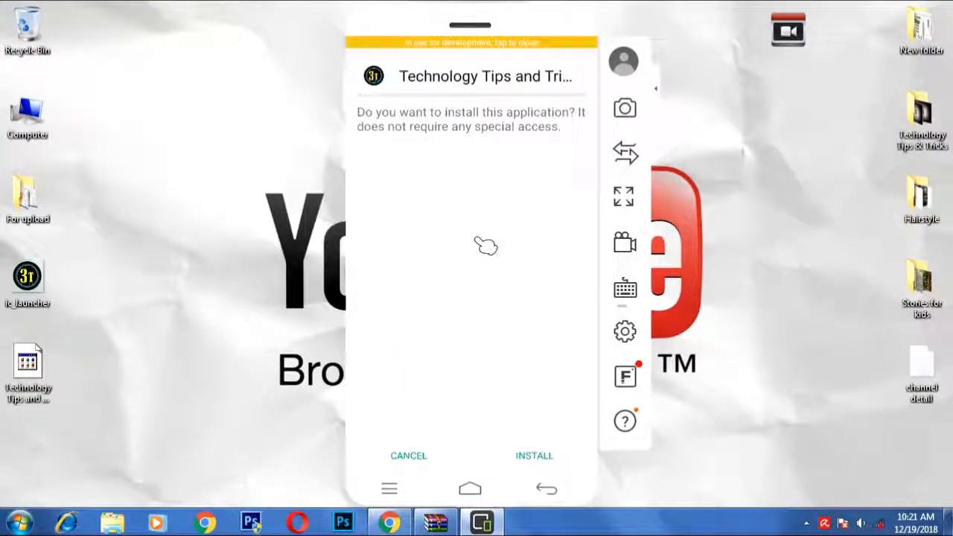
left_click(533, 454)
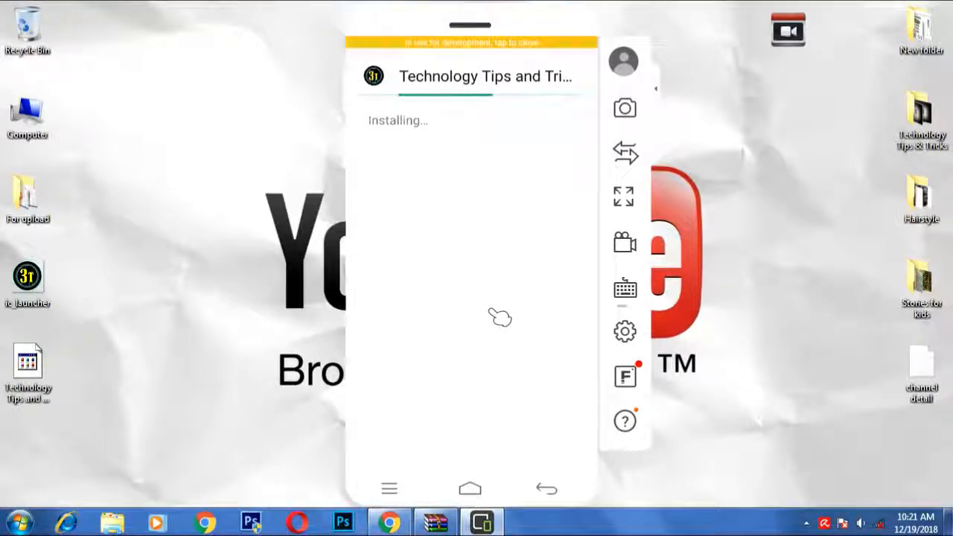
Return to the phone's home screen, open the Technology Tips and Tricks app and always allow it to use the mobile network.
right_click(489, 309)
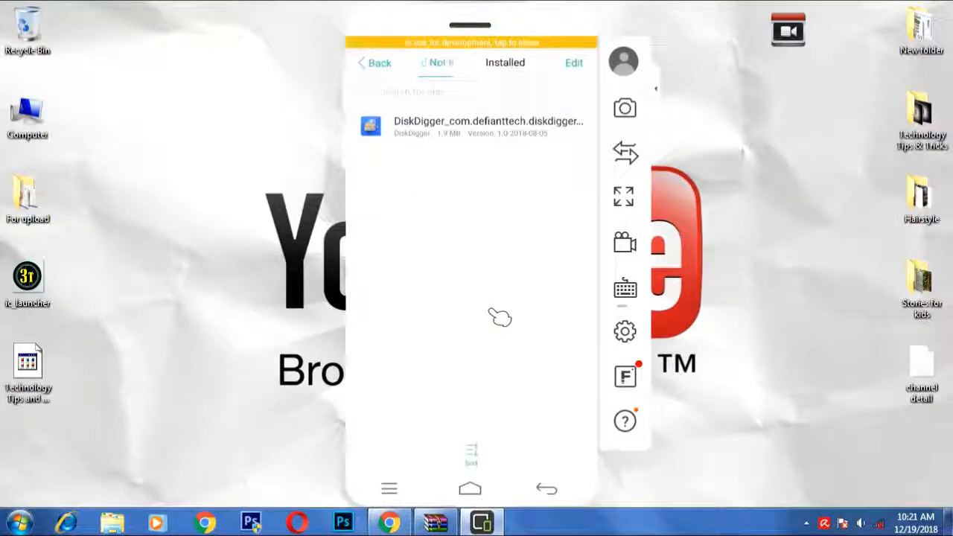
right_click(491, 313)
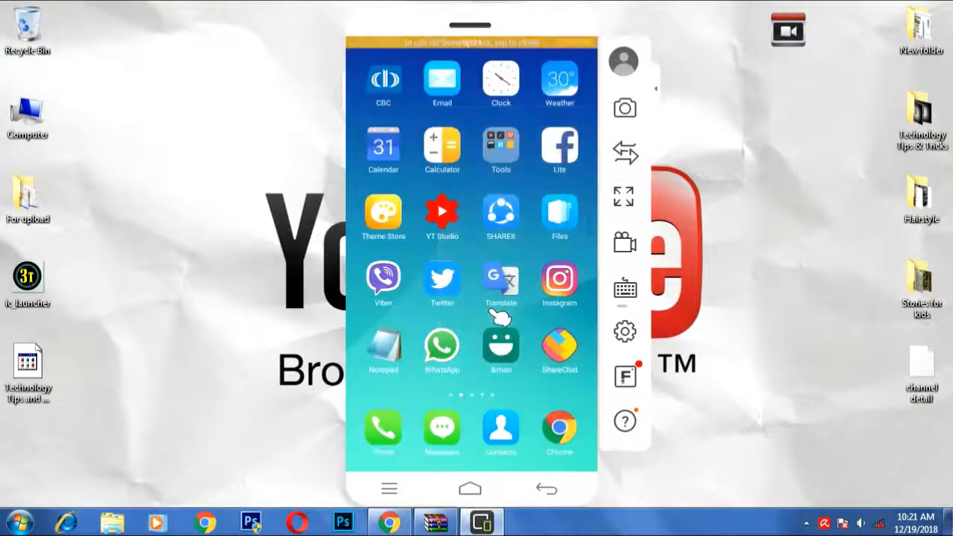
scroll(499, 317, "down", 3)
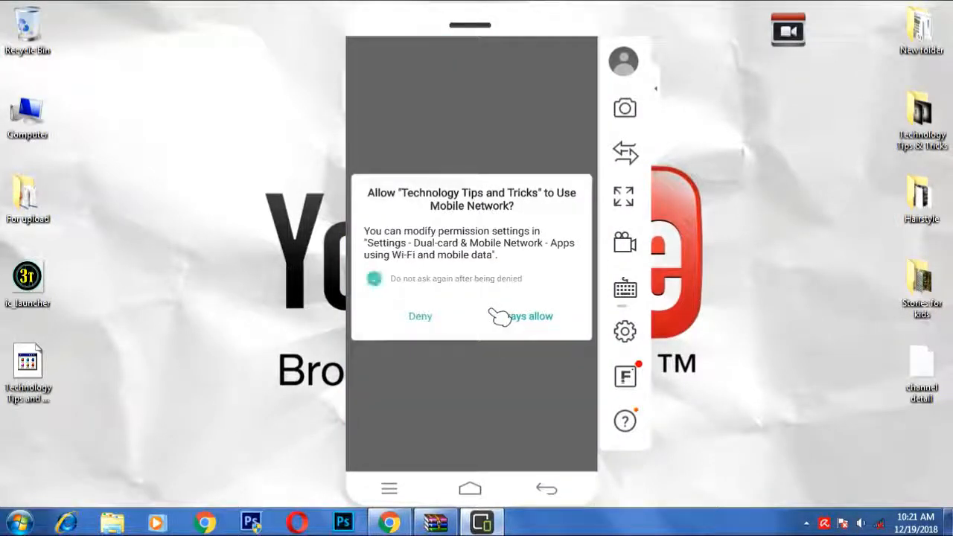
left_click(499, 317)
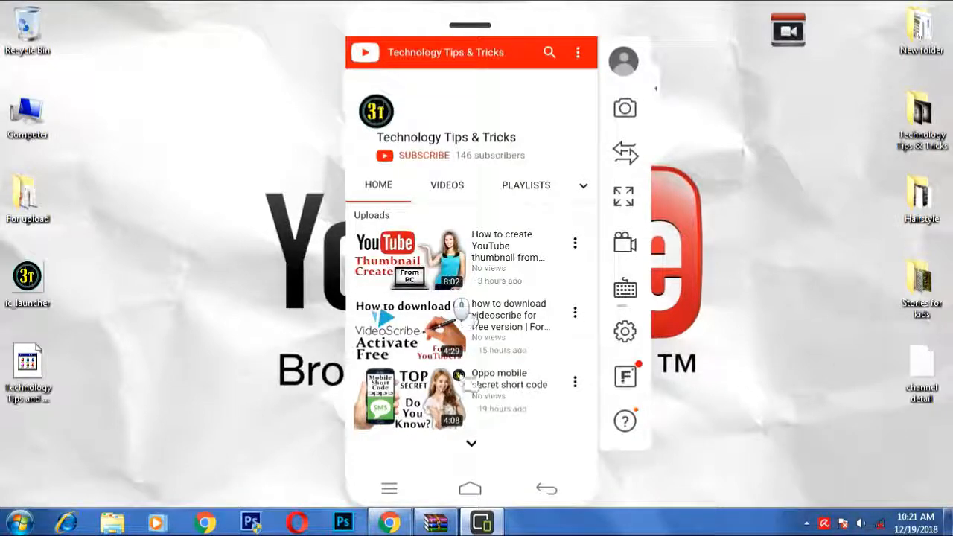
Expand and browse the channel's Uploads list in the new app, then back out to the phone's home screen.
left_click(470, 441)
left_click_drag(478, 449, 477, 406)
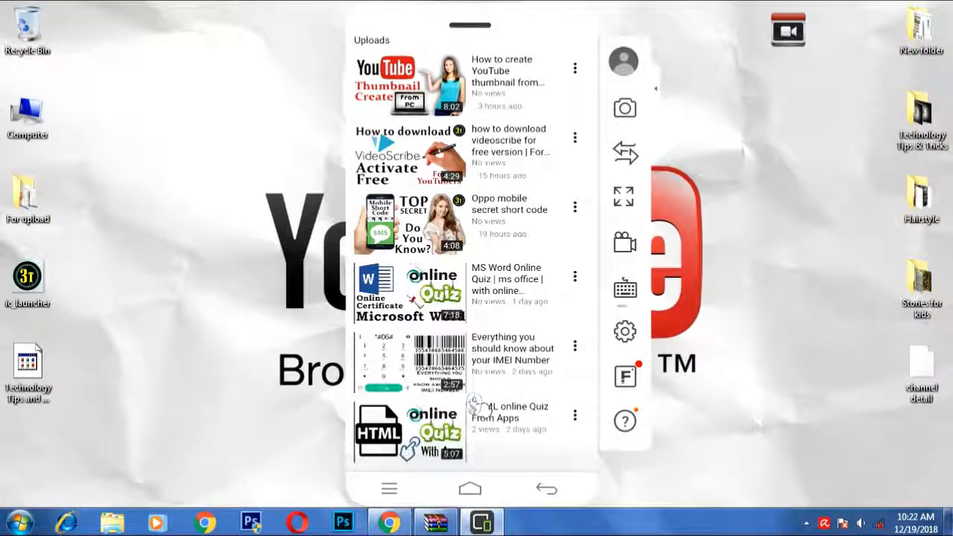
scroll(475, 405, "up", 3)
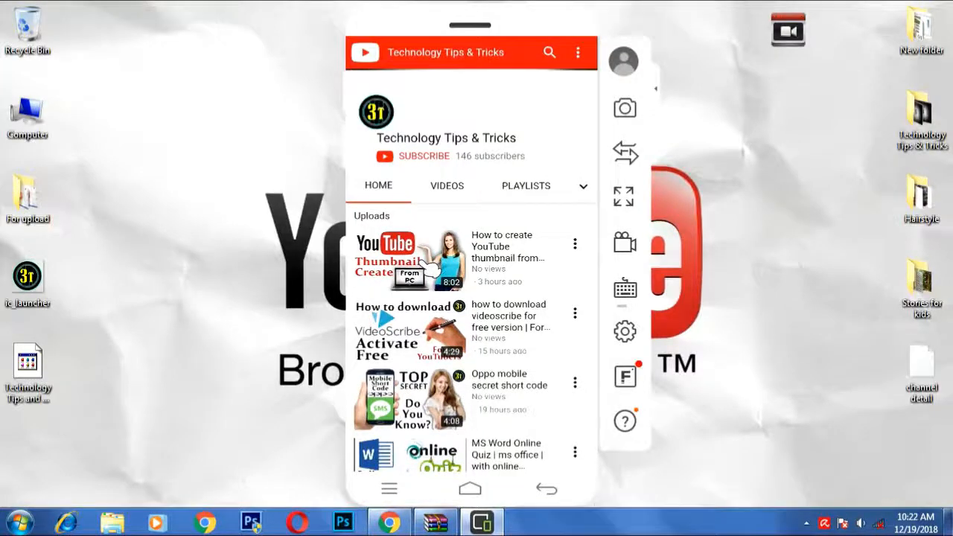
right_click(422, 263)
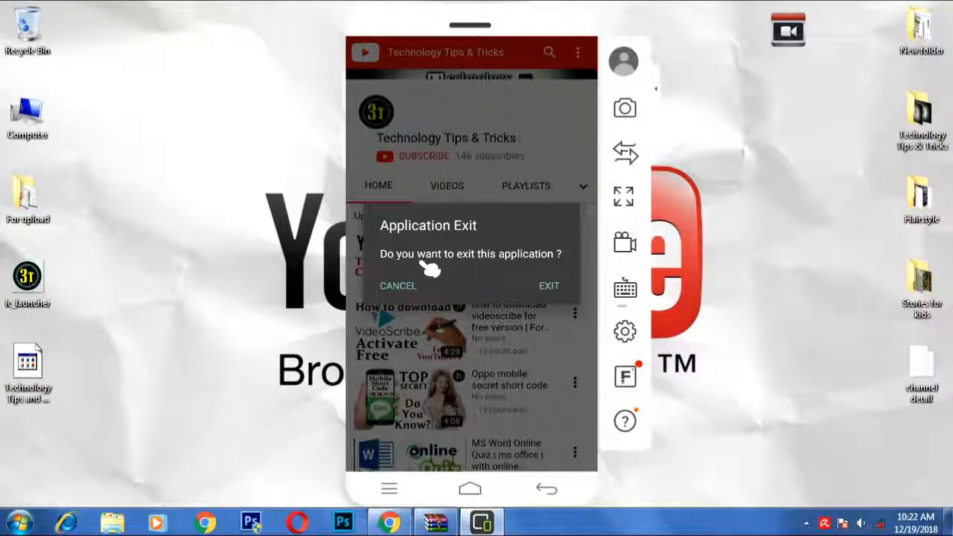
right_click(422, 263)
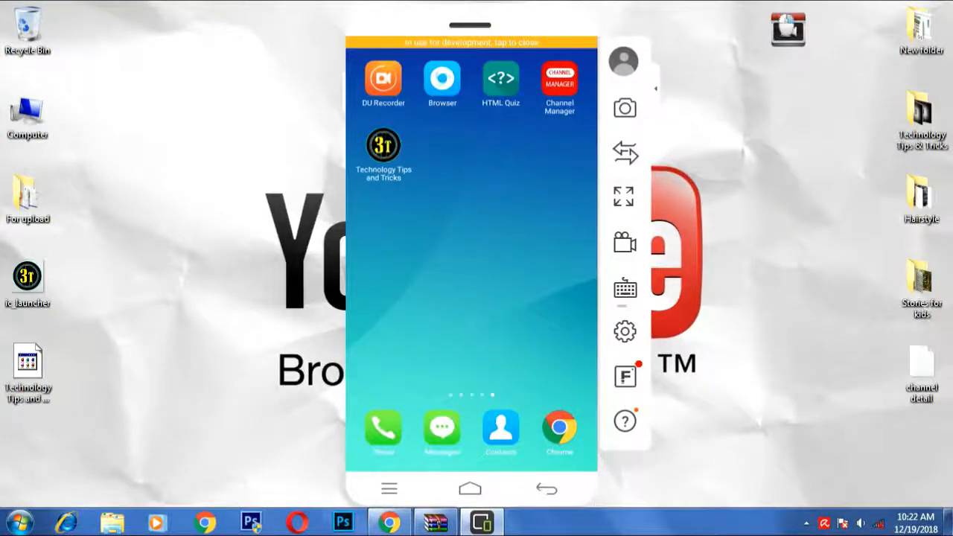
right_click(788, 30)
left_click(809, 73)
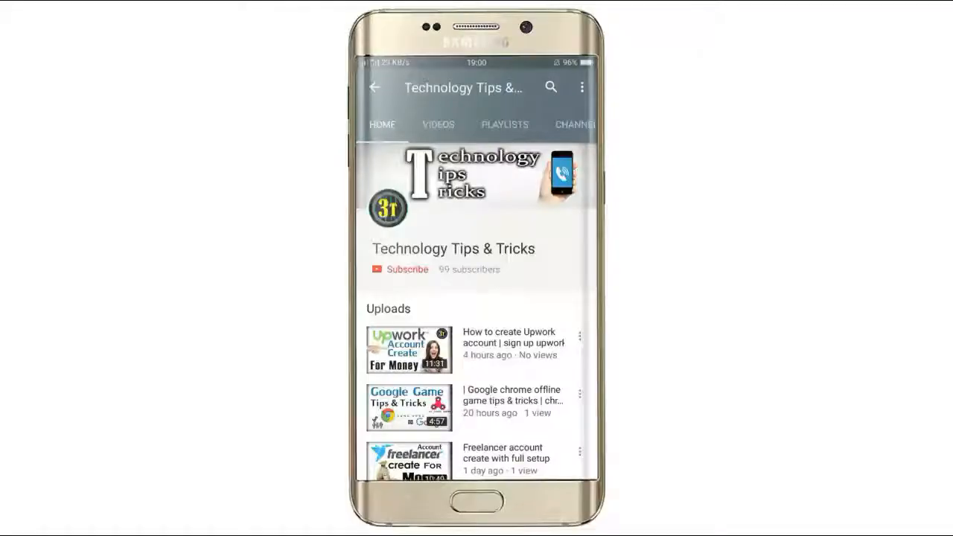